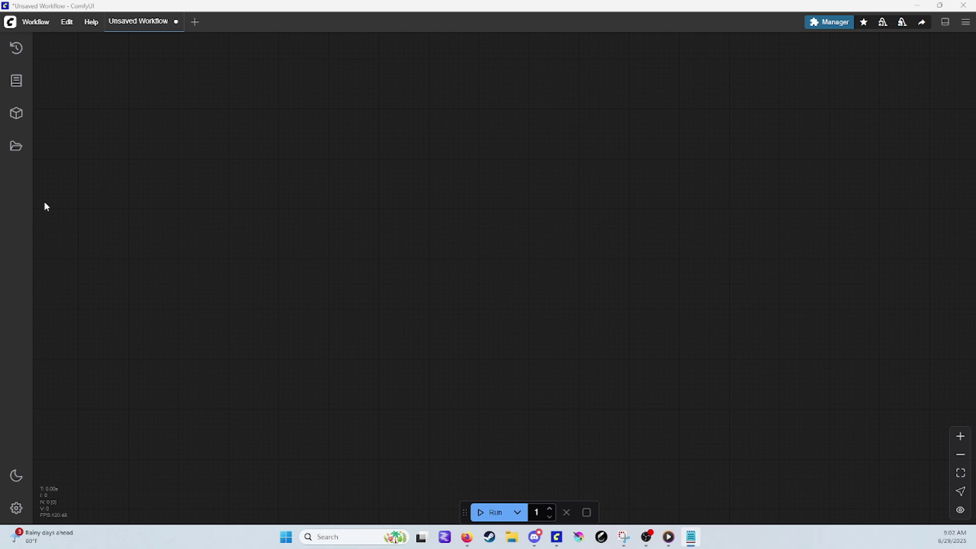
Load the Flux Kontext Dev (Basic) template from the Flux category of the workflow templates
left_click(37, 22)
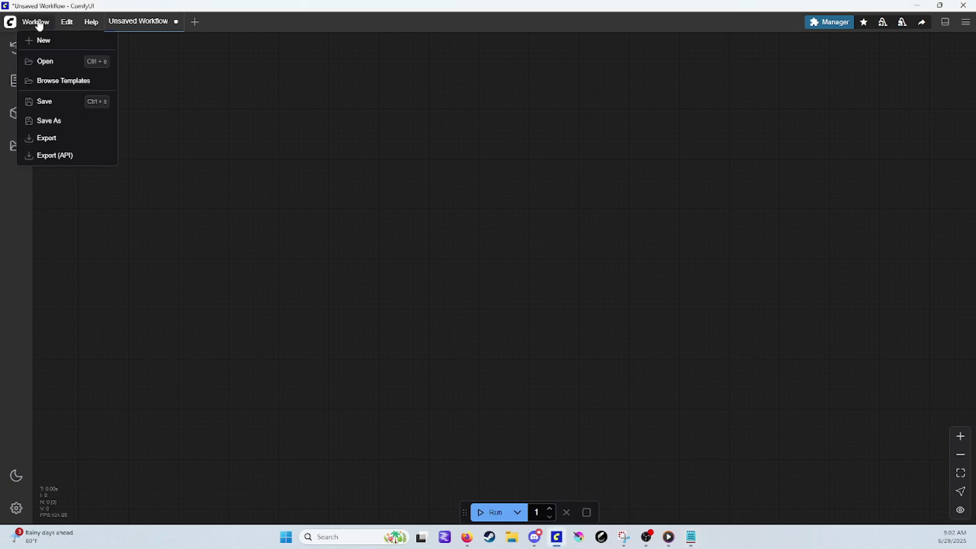
left_click(61, 81)
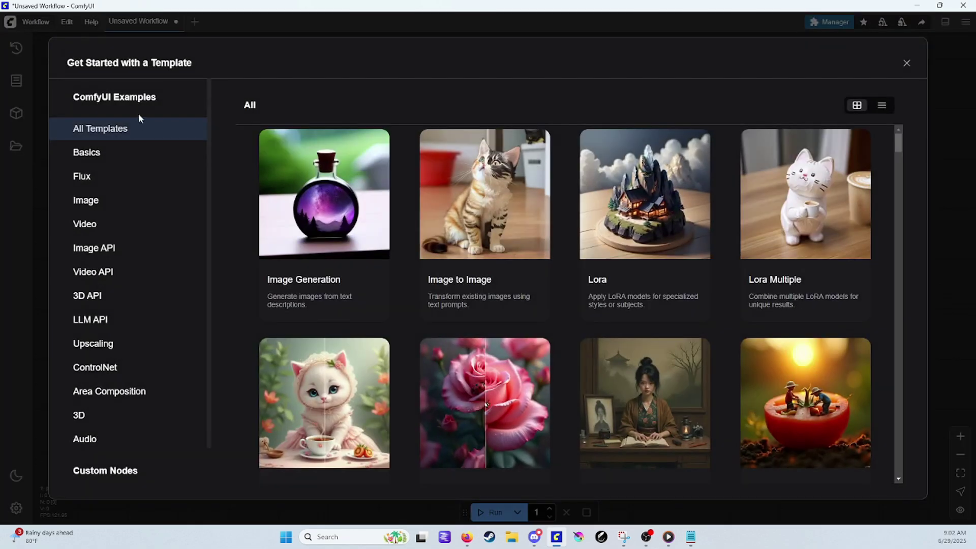
left_click(107, 190)
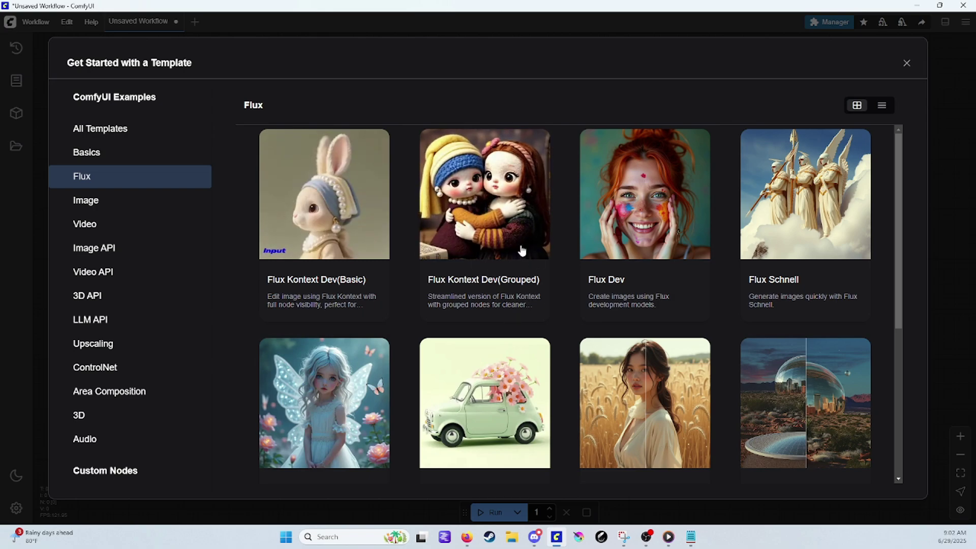
left_click(342, 228)
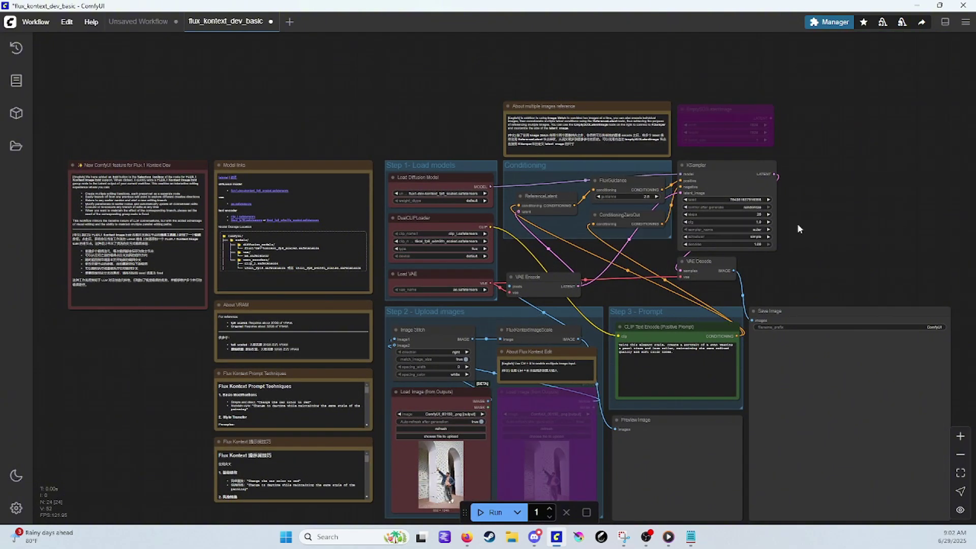
scroll(904, 239, "up", 5)
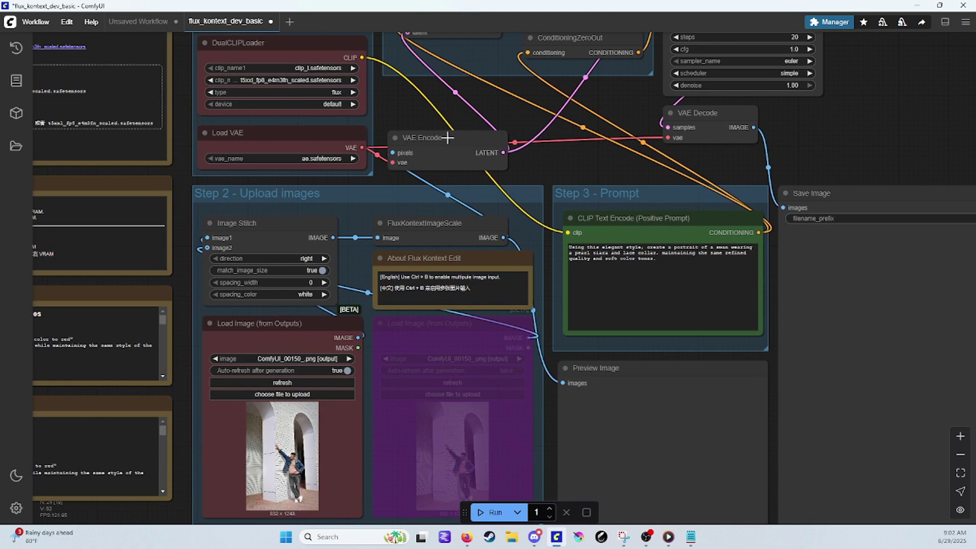
left_click(404, 111)
left_click_drag(404, 111, 653, 292)
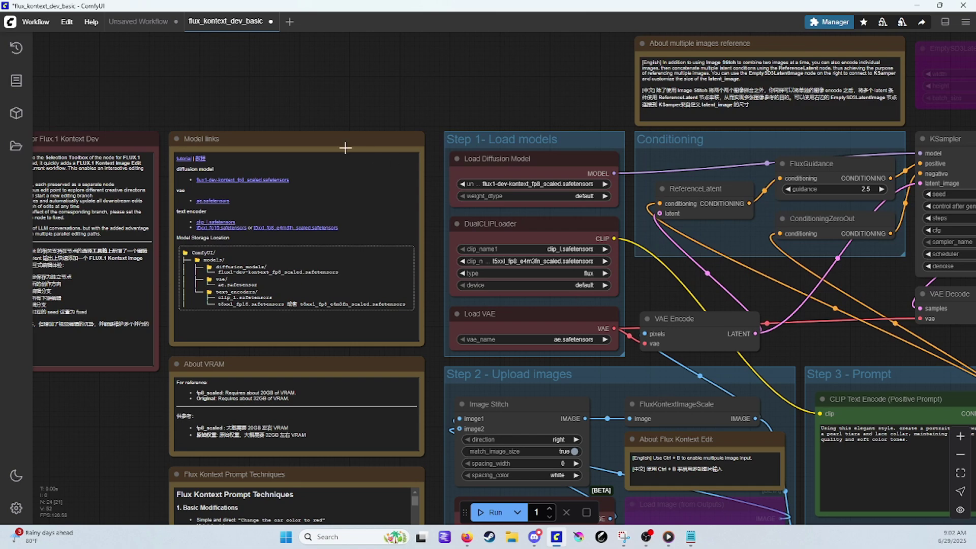
scroll(248, 108, "up", 3)
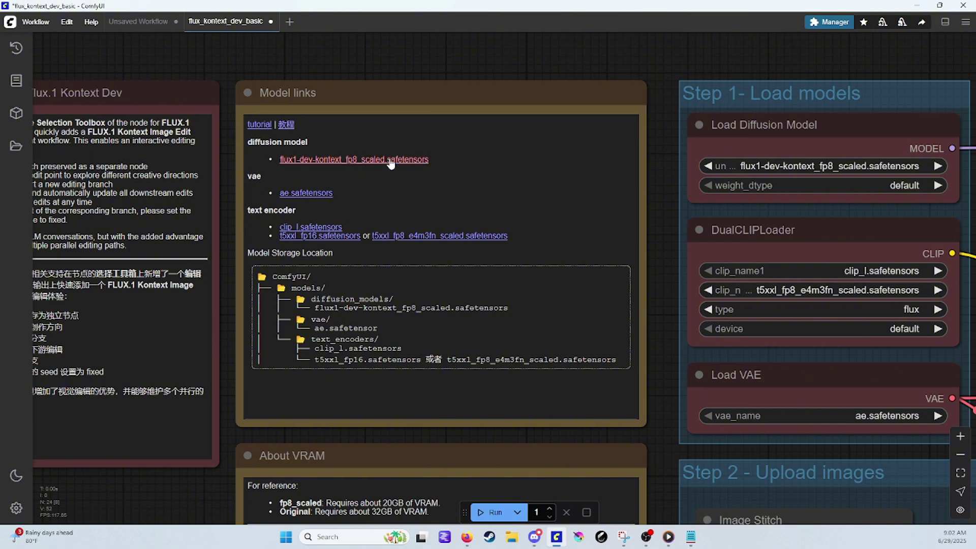
left_click(508, 164)
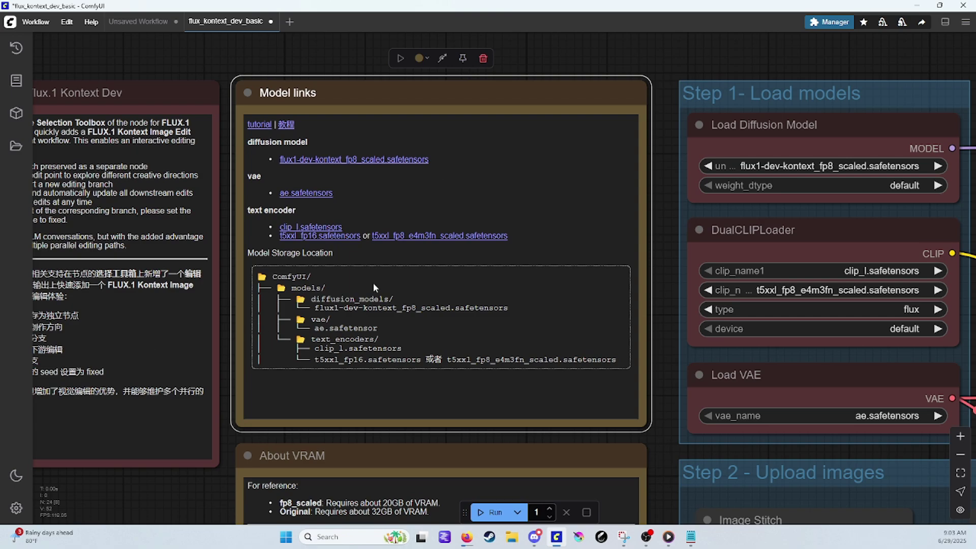
Switch the DualCLIPLoader's clip_name2 from the fp8 scaled encoder to t5xxl_fp16.safetensors
scroll(646, 454, "down", 3)
scroll(559, 397, "up", 2)
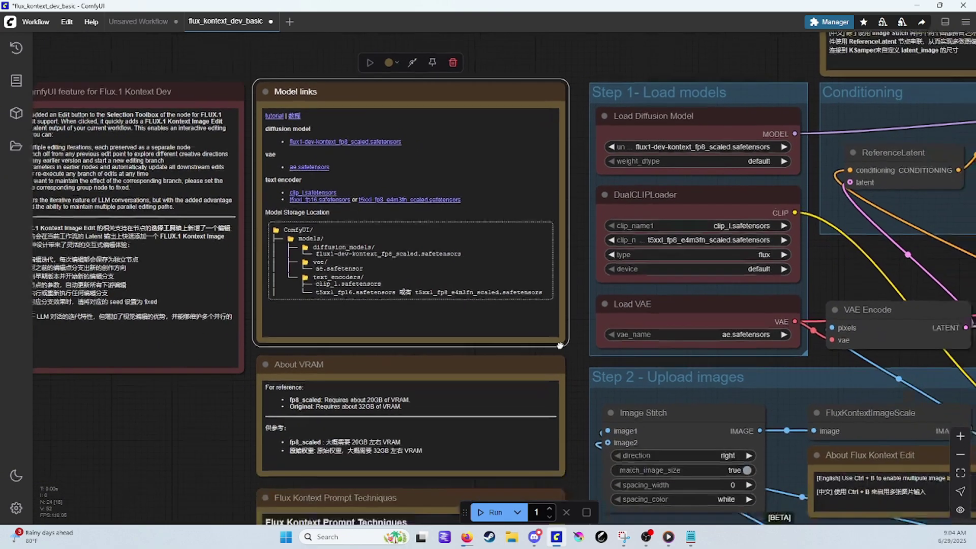
left_click_drag(559, 397, 326, 308)
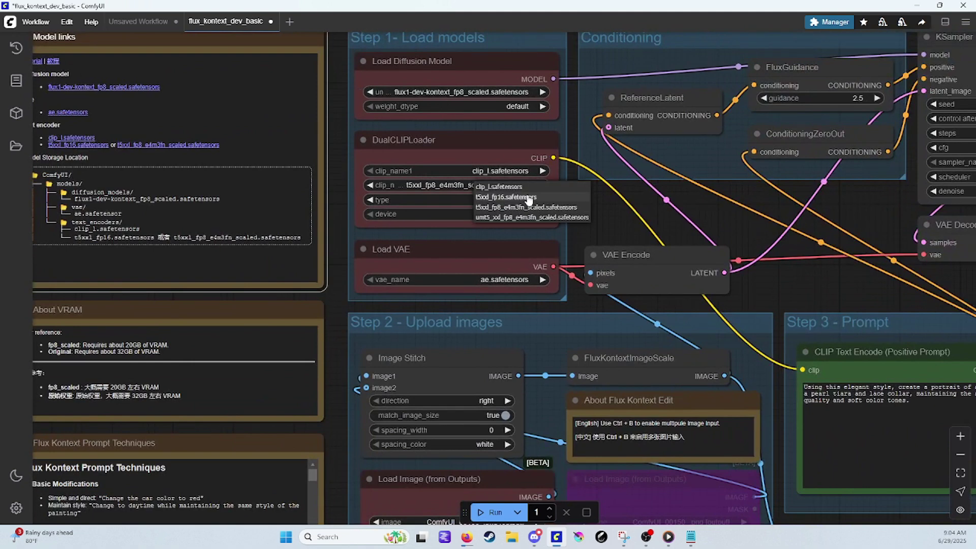
left_click(526, 189)
left_click(583, 212)
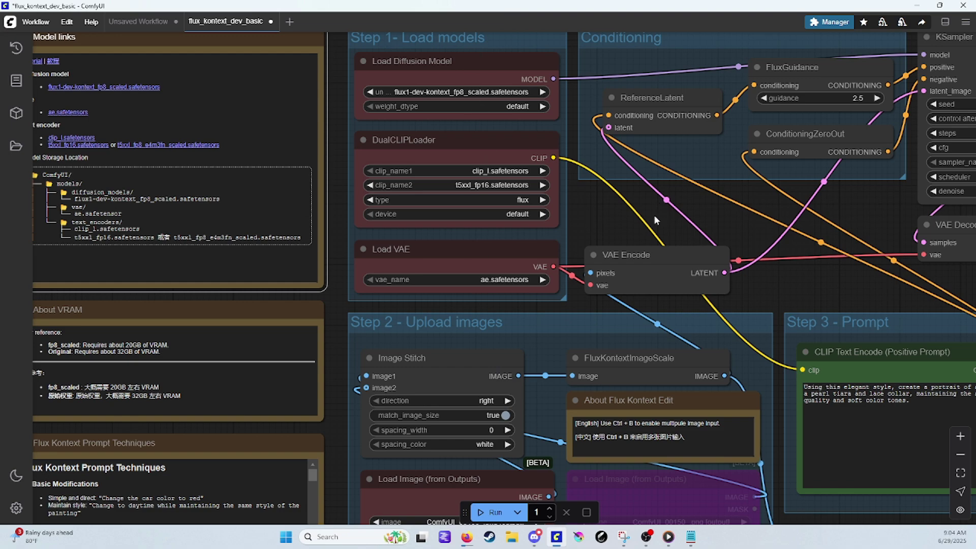
left_click_drag(654, 215, 471, 167)
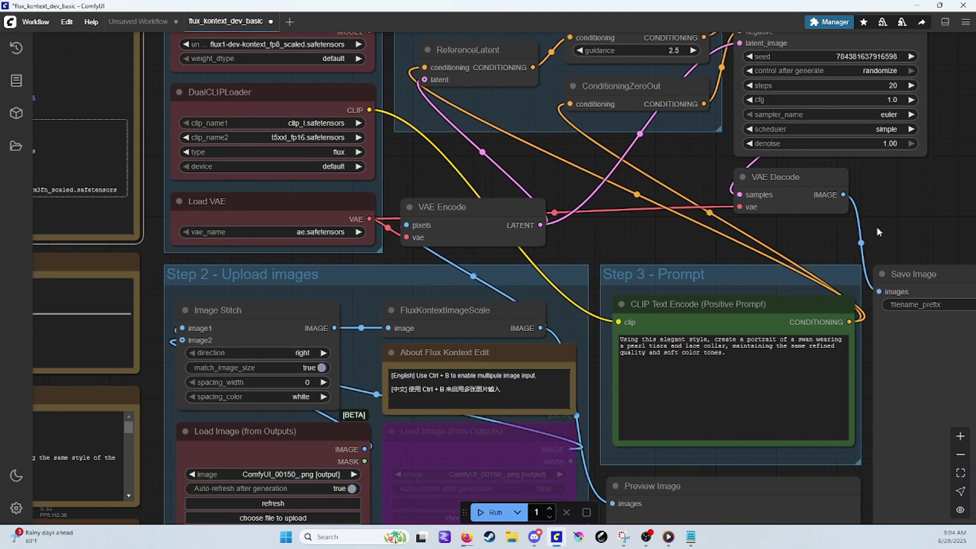
scroll(916, 201, "down", 4)
left_click_drag(917, 201, 799, 220)
scroll(886, 154, "down", 1)
scroll(804, 214, "down", 2)
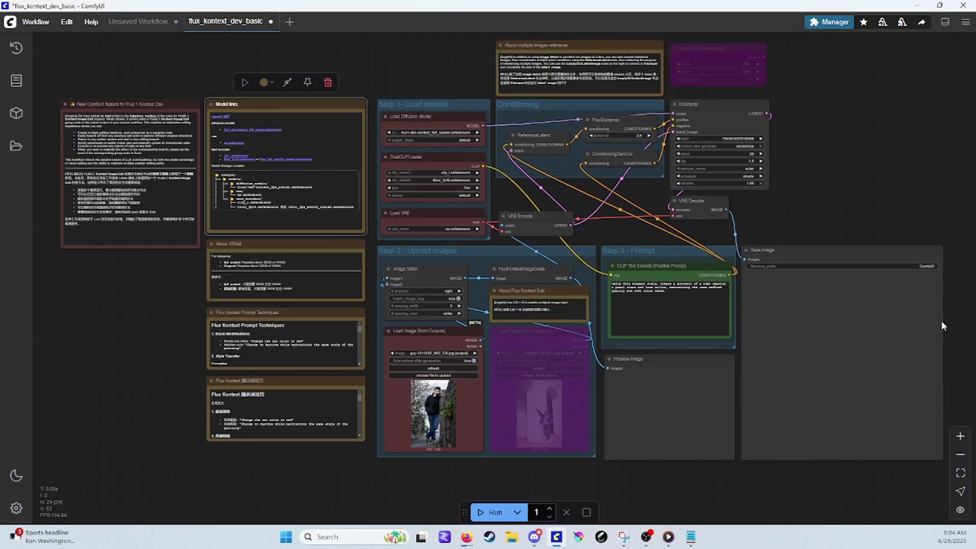
Bring the Load Image node holding guy-1211433_960_720.jpg (479 × 720) fully into view
scroll(441, 356, "up", 5)
scroll(477, 345, "up", 3)
scroll(489, 339, "up", 7)
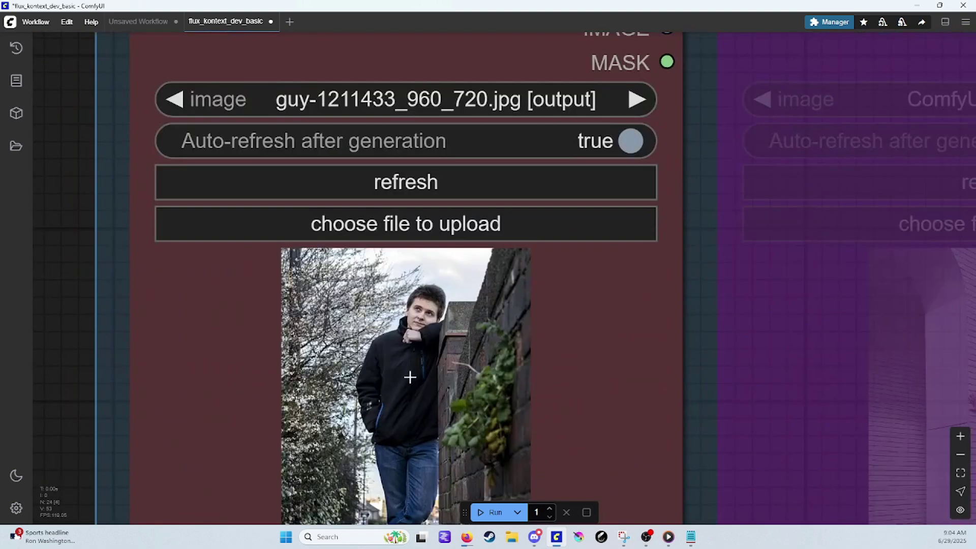
scroll(432, 351, "down", 4)
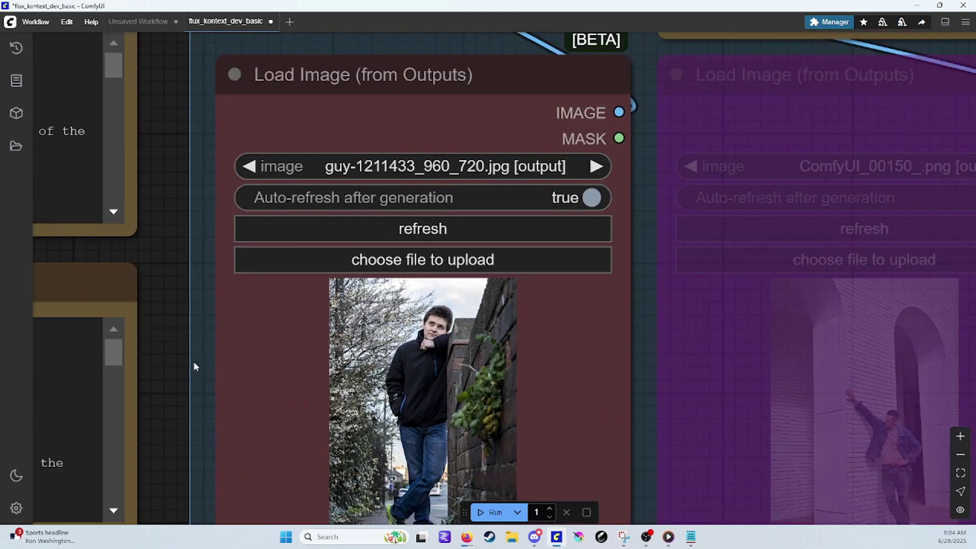
left_click_drag(194, 363, 159, 327)
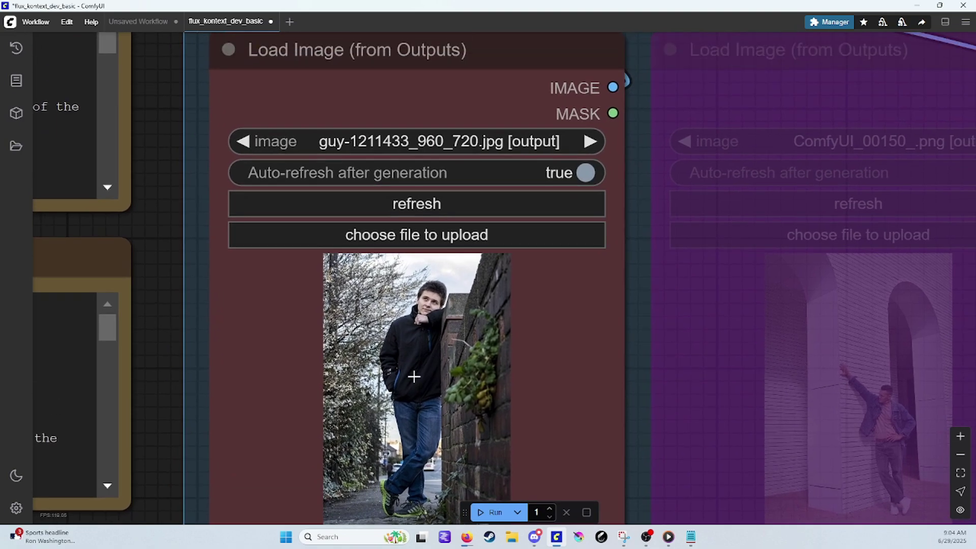
scroll(162, 330, "down", 4)
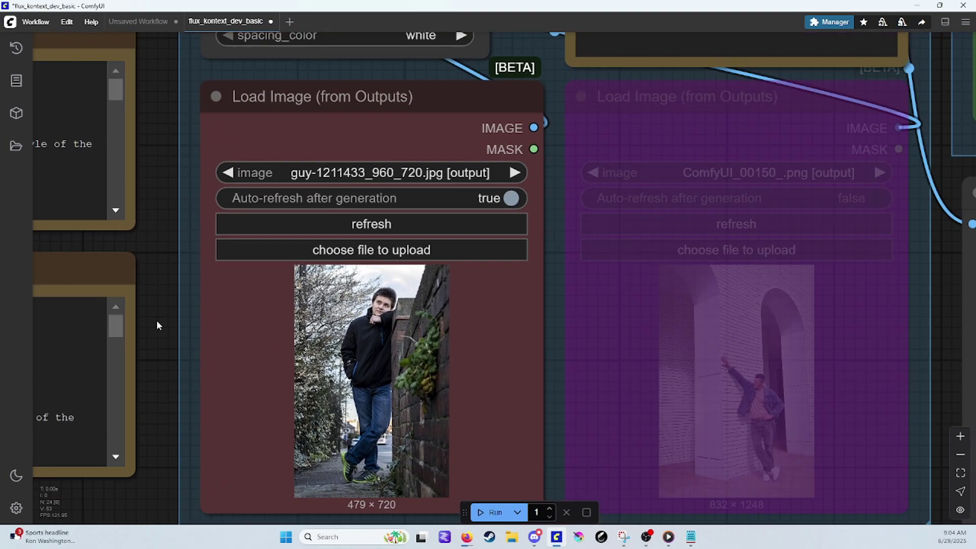
Select all of the existing swan portrait prompt in CLIP Text Encode
left_click_drag(823, 381, 589, 515)
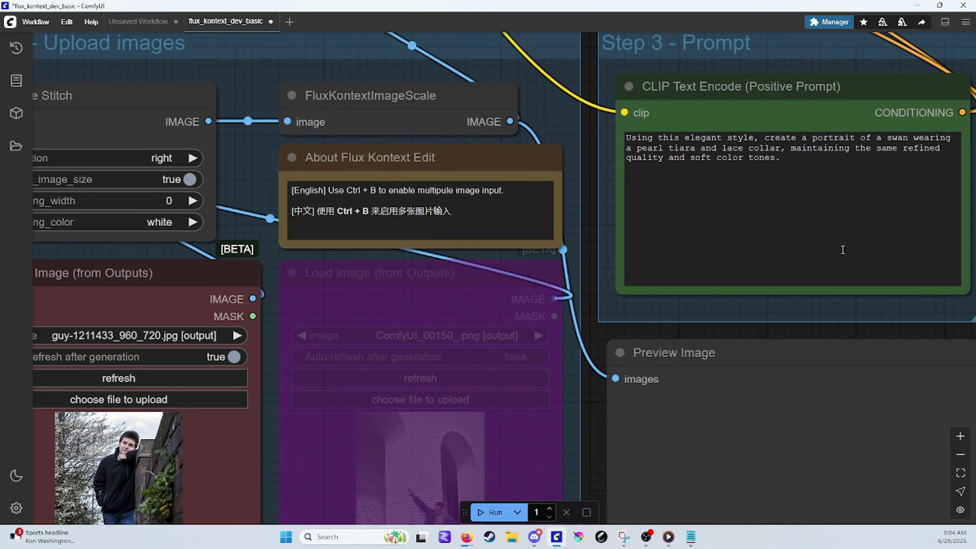
left_click(709, 178)
key("ctrl+a")
scroll(785, 239, "down", 3)
scroll(860, 207, "down", 3)
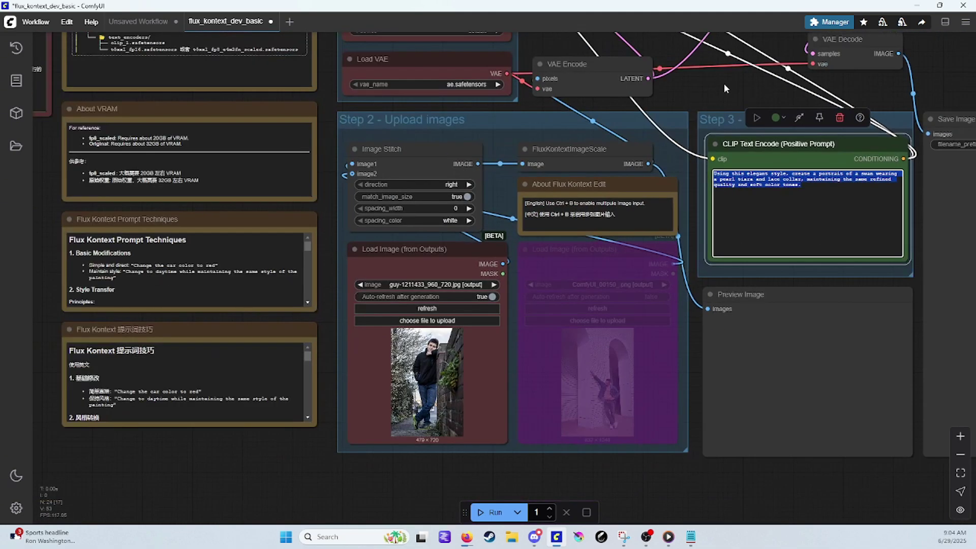
left_click_drag(724, 83, 604, 96)
scroll(589, 211, "up", 4)
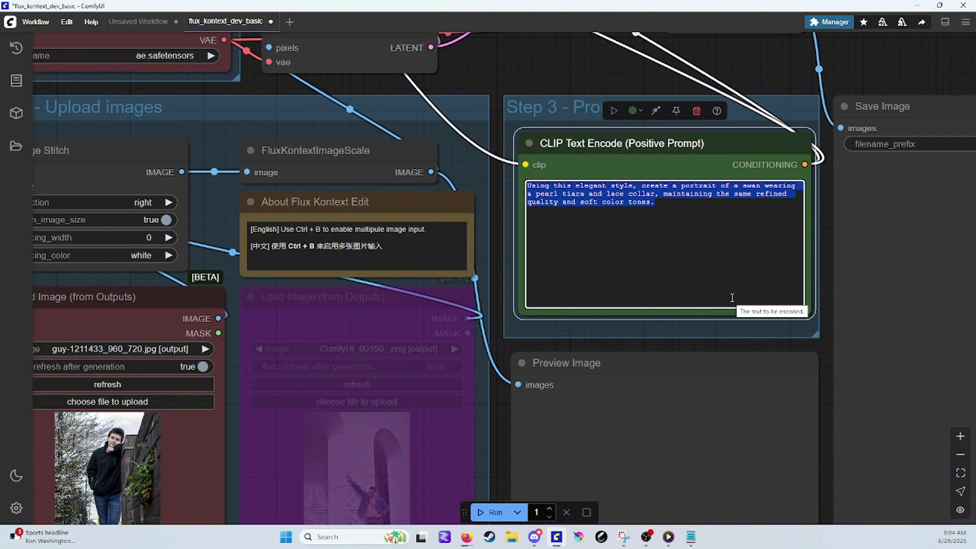
Replace the prompt with 'Change his black jacket to a red jacket and change his shoes to nike airforce one shoes'
key("BackSpace")
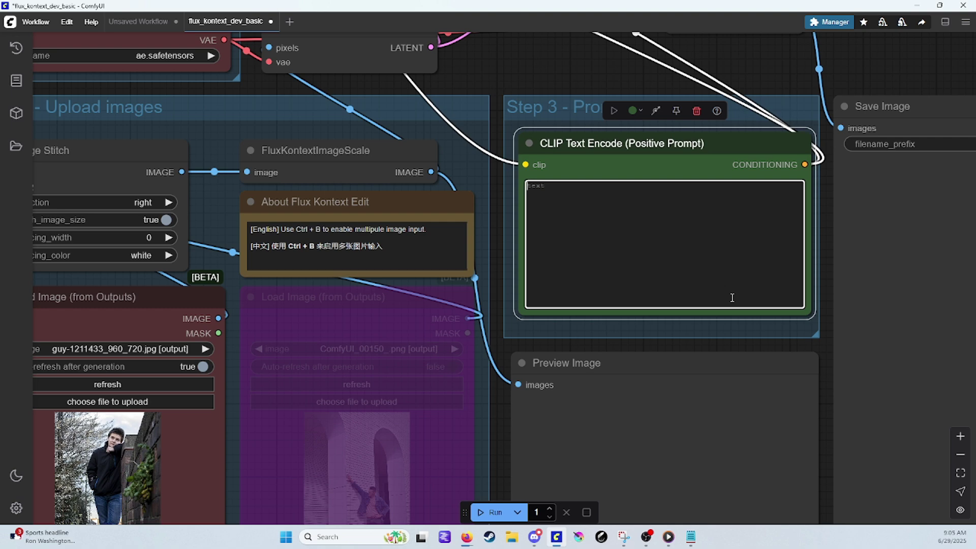
type("Change his black jacket to a red jea")
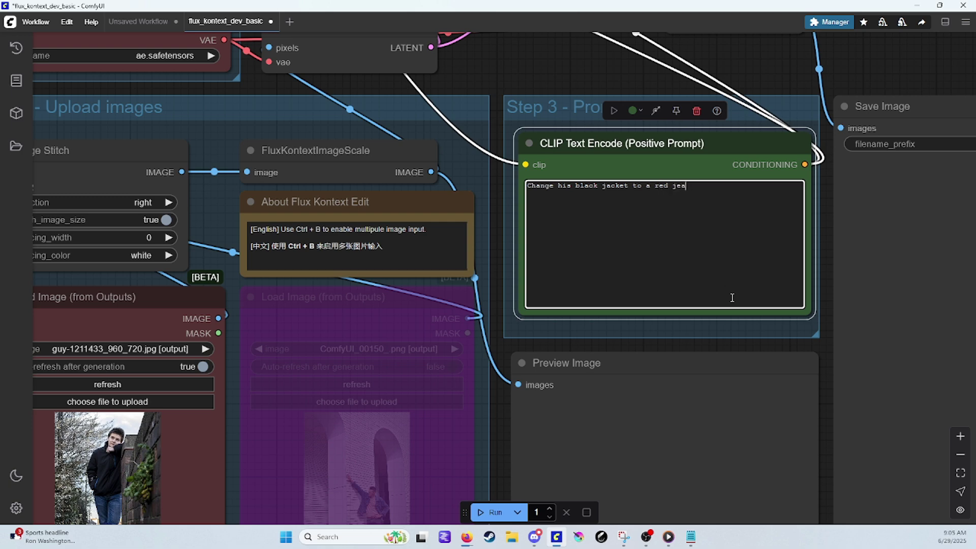
type("cket")
type(" andf ")
type("chang")
type("e his sh")
key("BackSpace")
key("BackSpace")
type("es to nike a")
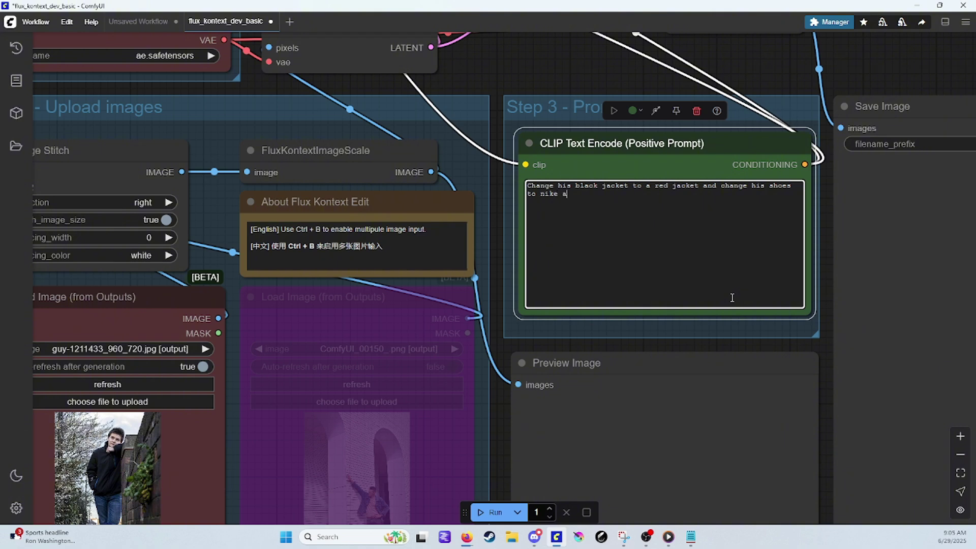
type("irfot")
type("ce ")
type("ones")
type("shoes")
scroll(693, 168, "down", 3)
Generate the edited image and inspect the red jacket and Nike shoes result in Save Image
key("ctrl+Return")
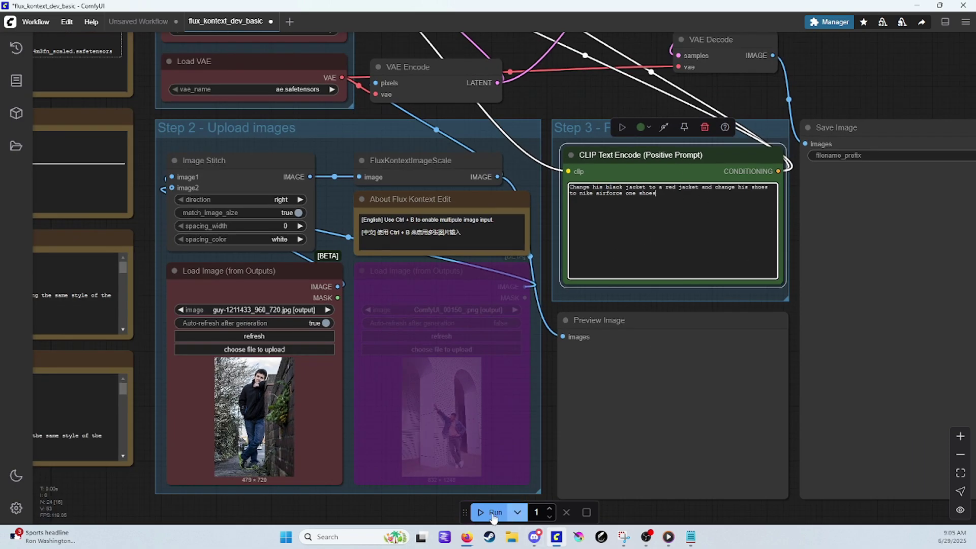
left_click_drag(572, 102, 495, 125)
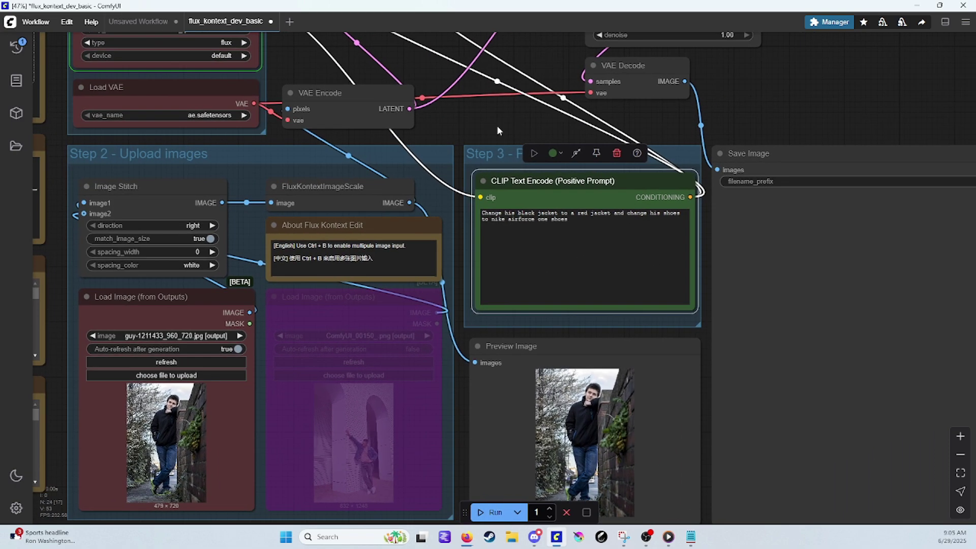
scroll(614, 117, "down", 1)
left_click_drag(814, 55, 776, 173)
scroll(754, 133, "down", 2)
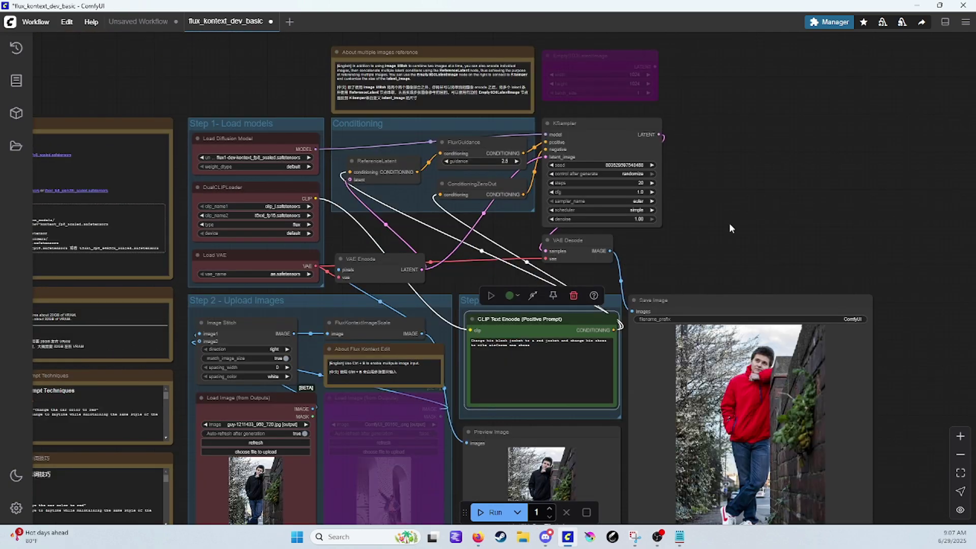
left_click_drag(729, 224, 703, 127)
scroll(742, 220, "up", 8)
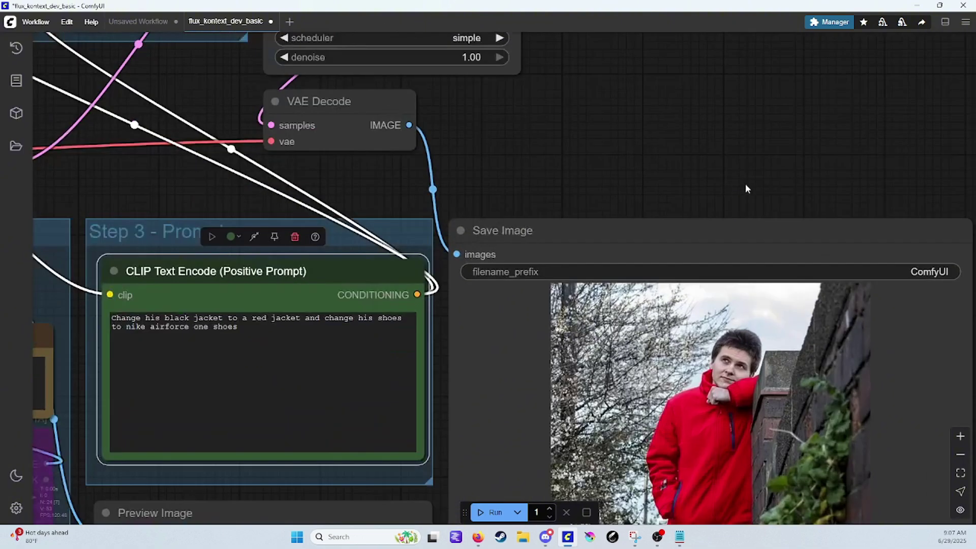
left_click_drag(850, 370, 774, 119)
scroll(940, 364, "down", 3)
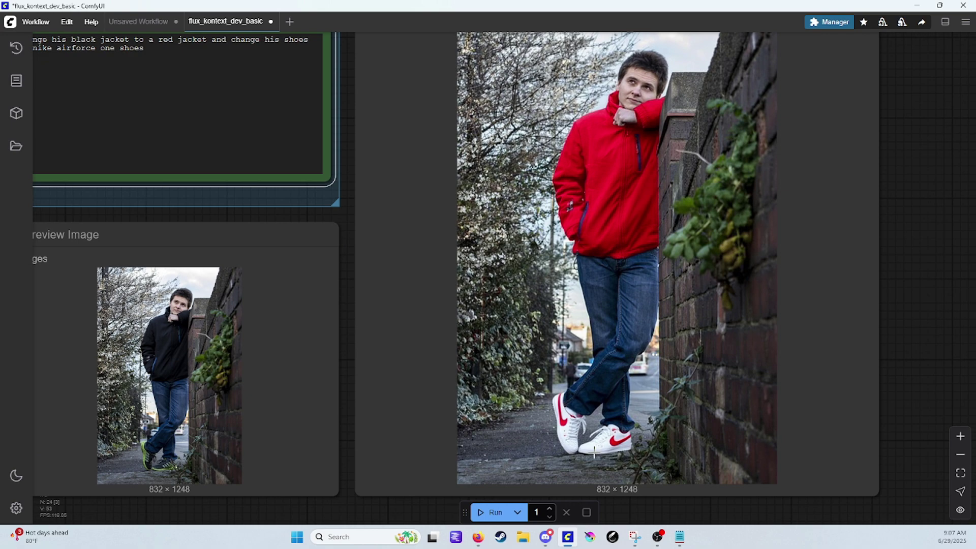
scroll(593, 450, "up", 5)
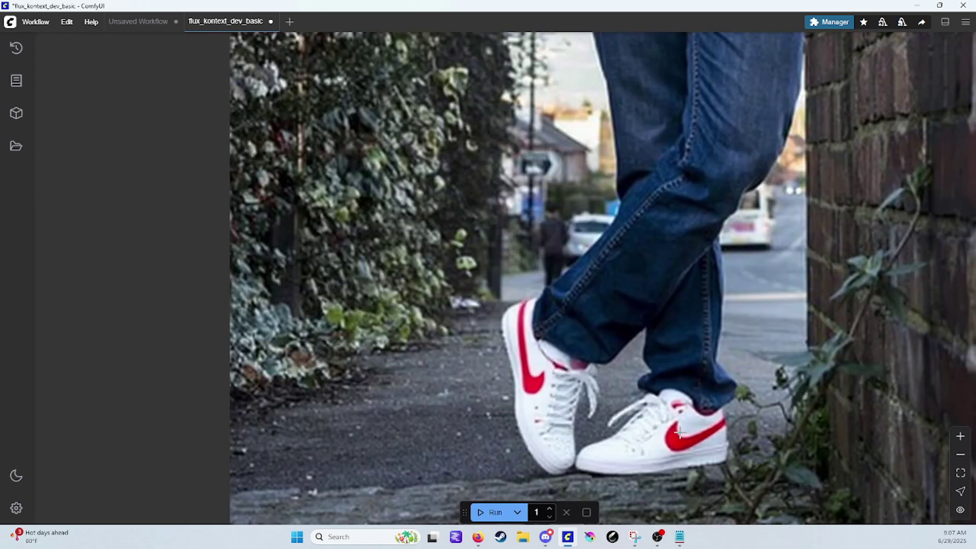
scroll(702, 429, "down", 8)
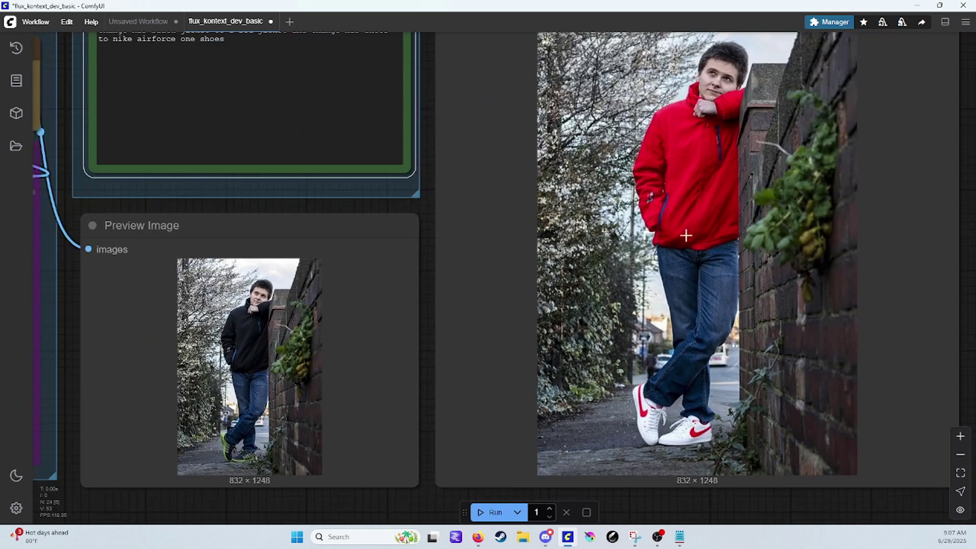
scroll(737, 239, "down", 2)
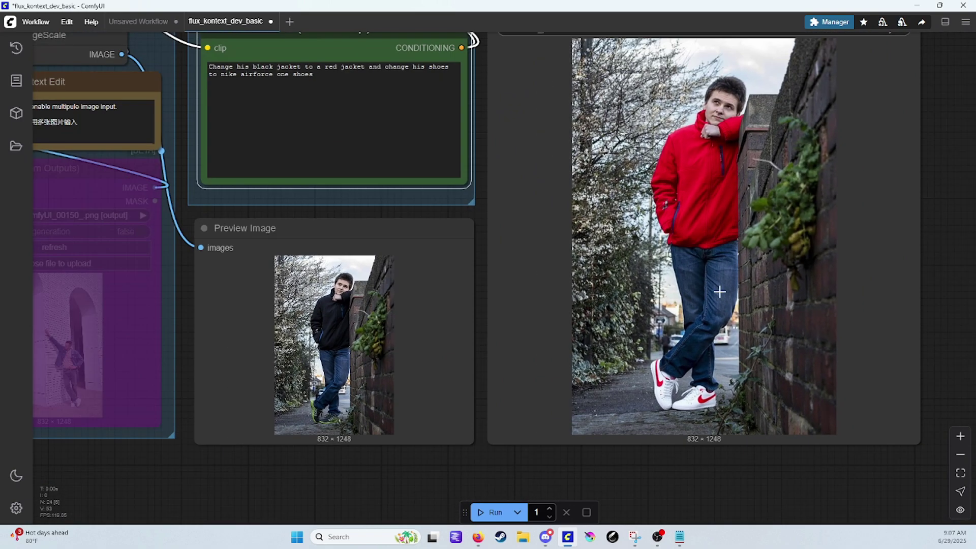
left_click_drag(632, 482, 862, 453)
mouse_move(72, 228)
left_mouse_down()
mouse_move(95, 249)
mouse_move(249, 223)
left_mouse_up()
left_click(250, 222)
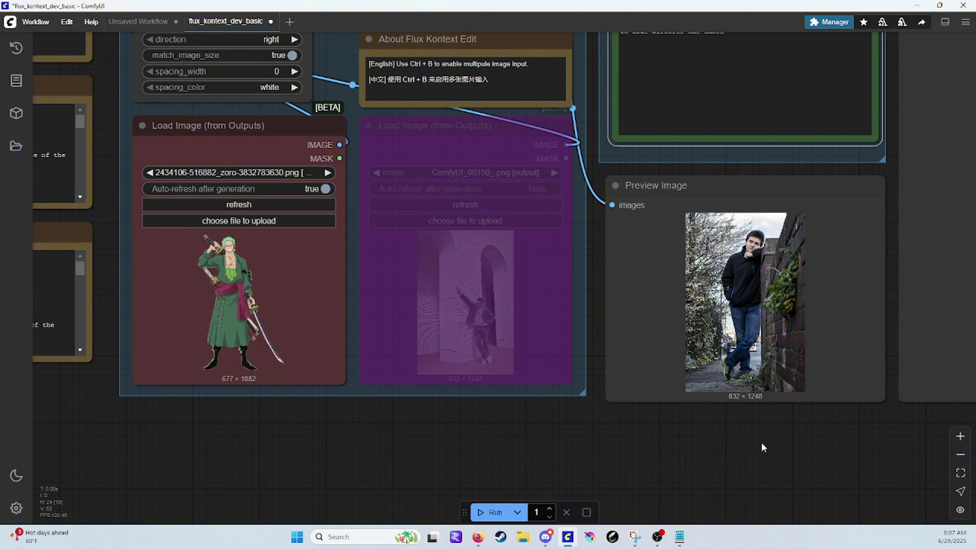
Replace the prompt with 'change this drawing to pixelart'
scroll(762, 447, "up", 2)
left_click(727, 213)
key("ctrl+a")
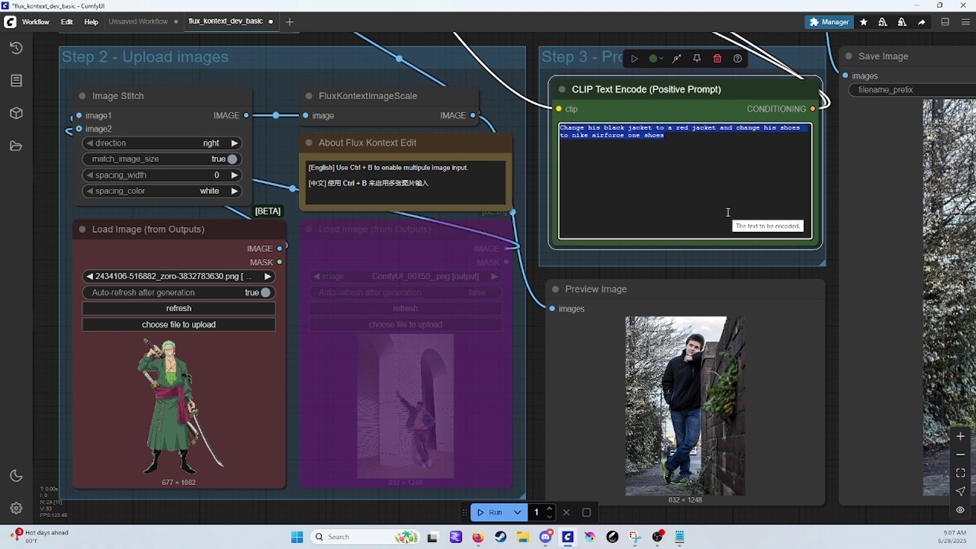
type("change i")
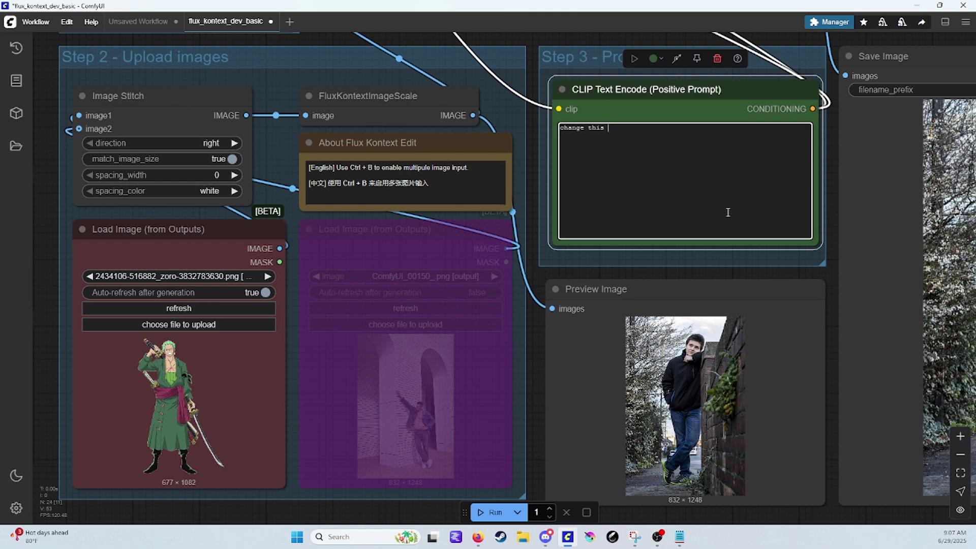
type("his drawing to pixelart")
scroll(737, 299, "down", 5)
Generate the 800 × 1328 pixel-art swordsman and review it beside the input image
left_click(492, 512)
left_click_drag(605, 460, 401, 489)
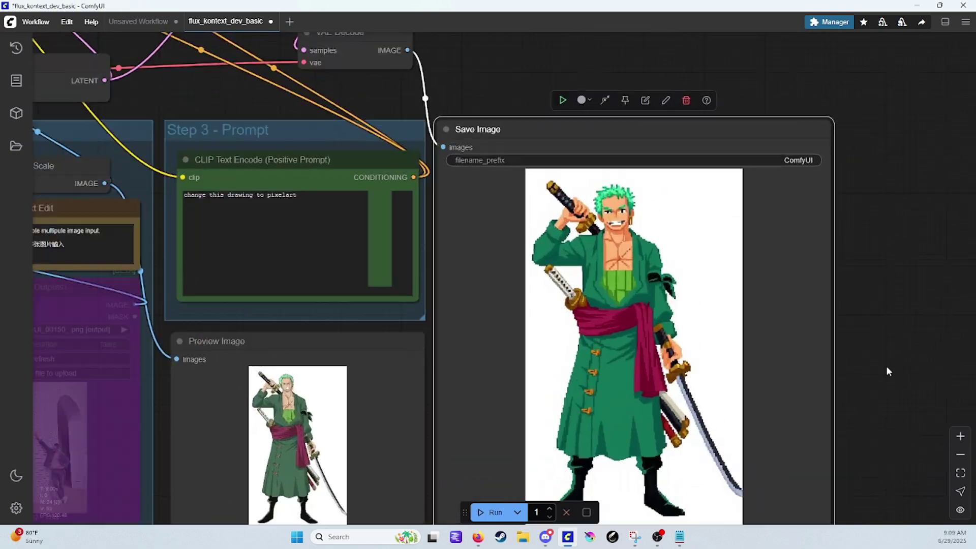
scroll(864, 305, "up", 3)
left_click_drag(854, 192, 970, 195)
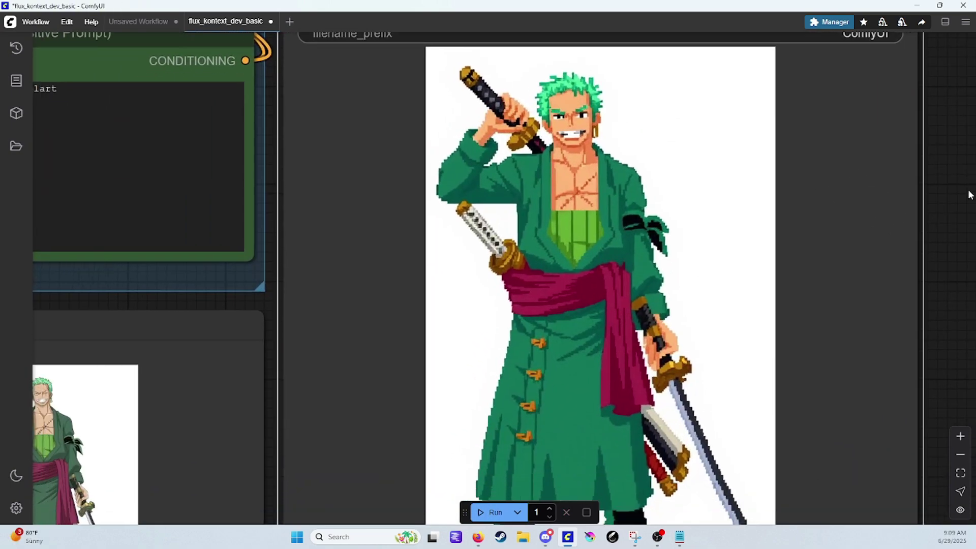
scroll(962, 219, "down", 2)
left_click_drag(970, 276, 211, 482)
scroll(676, 365, "down", 4)
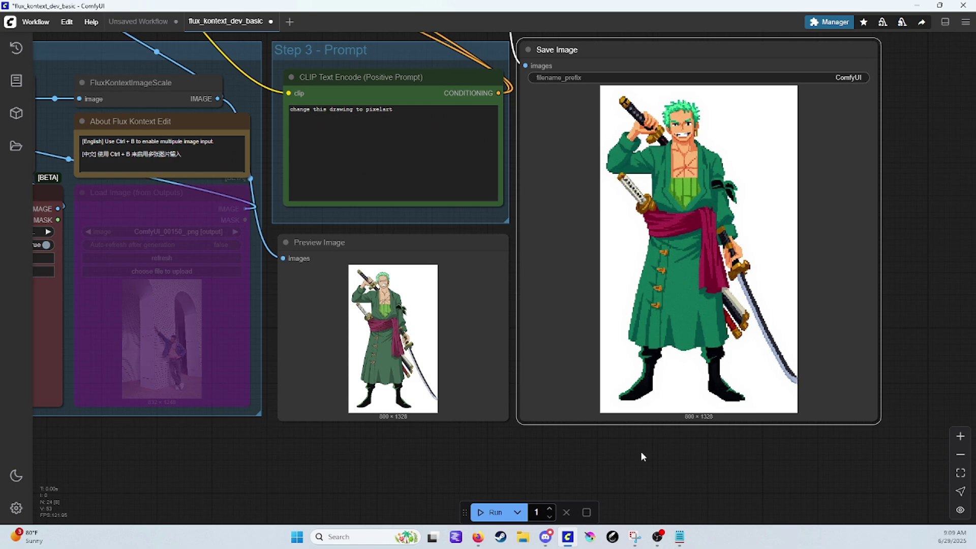
scroll(640, 457, "left", 3)
scroll(642, 474, "down", 1)
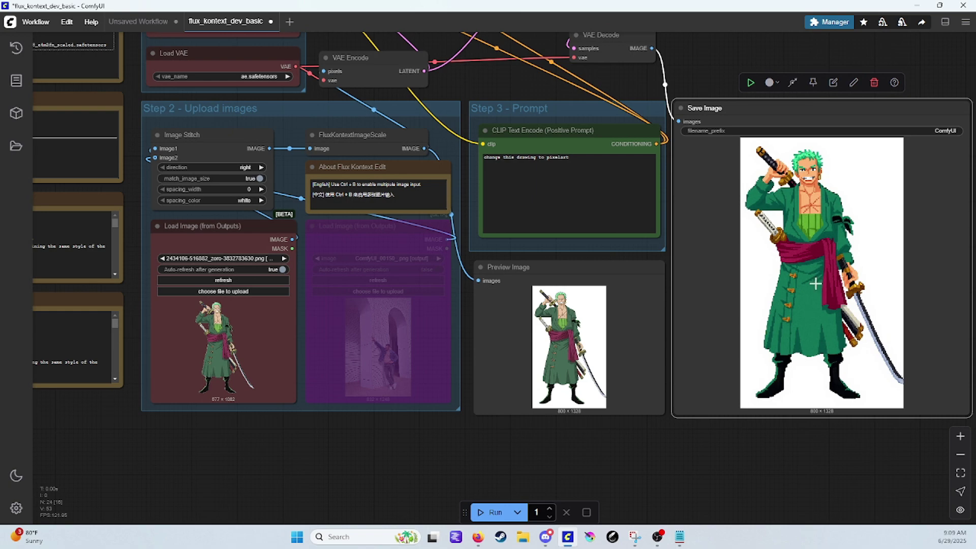
left_click_drag(812, 279, 975, 290)
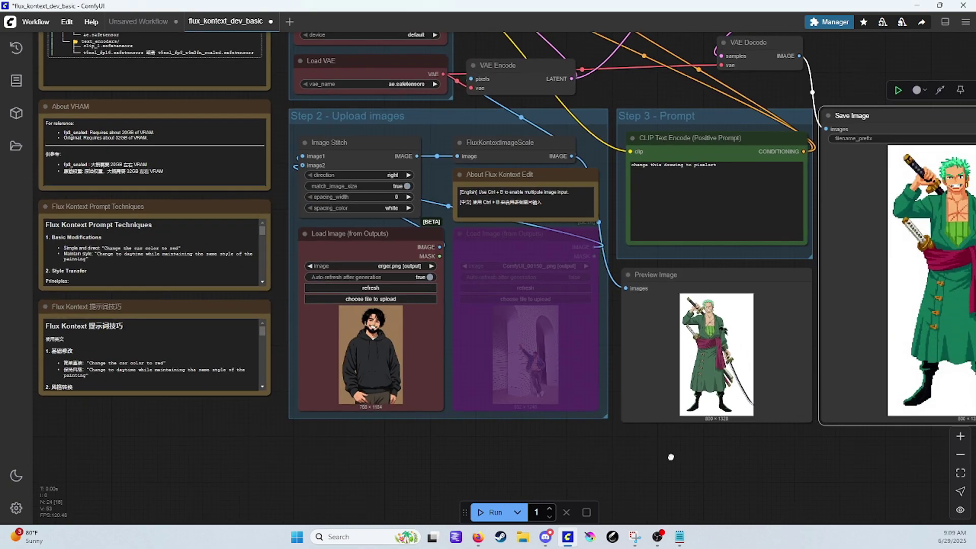
Load erger.png, prompt 'give him a gun he's pointing at the viewer', and generate the 832×1248 portrait
left_click_drag(747, 251, 662, 261)
type("give him")
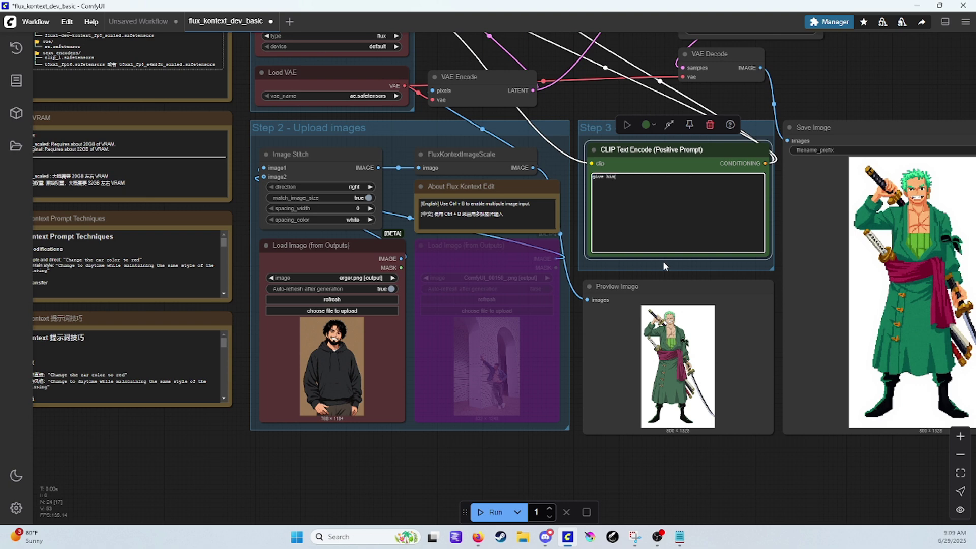
type(" a gun he's pointing at the viewer")
left_click(490, 512)
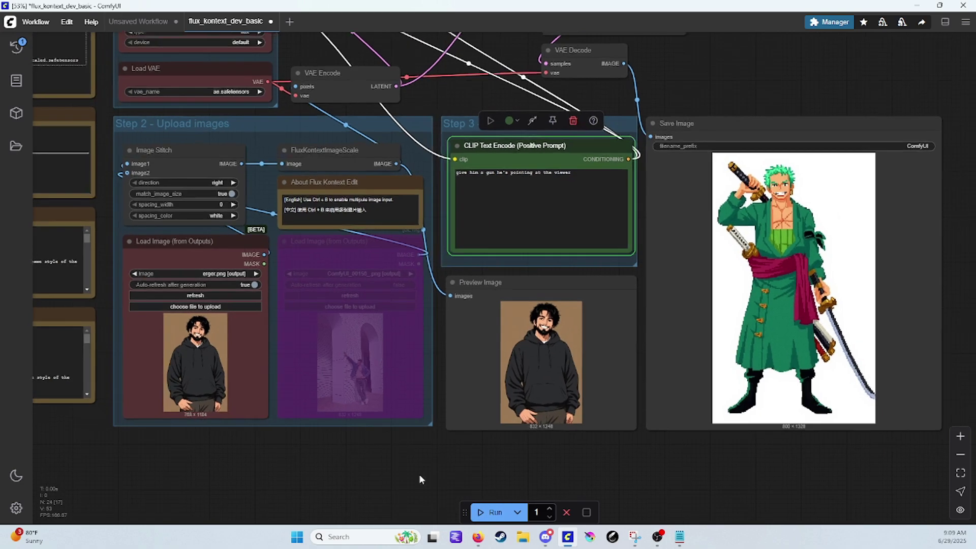
left_click_drag(419, 473, 368, 479)
scroll(649, 502, "down", 2)
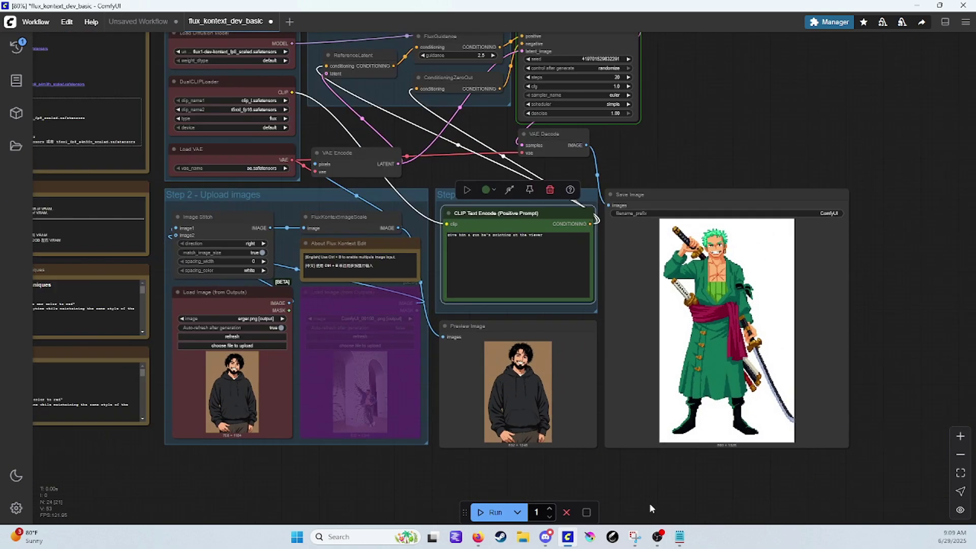
scroll(683, 479, "up", 6)
left_click_drag(864, 441, 801, 515)
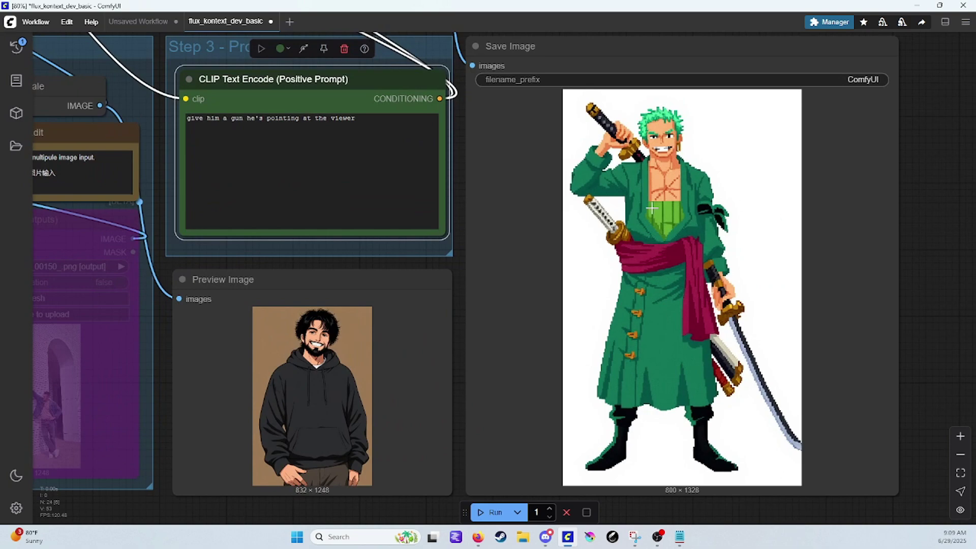
scroll(708, 331, "up", 4)
scroll(708, 331, "down", 5)
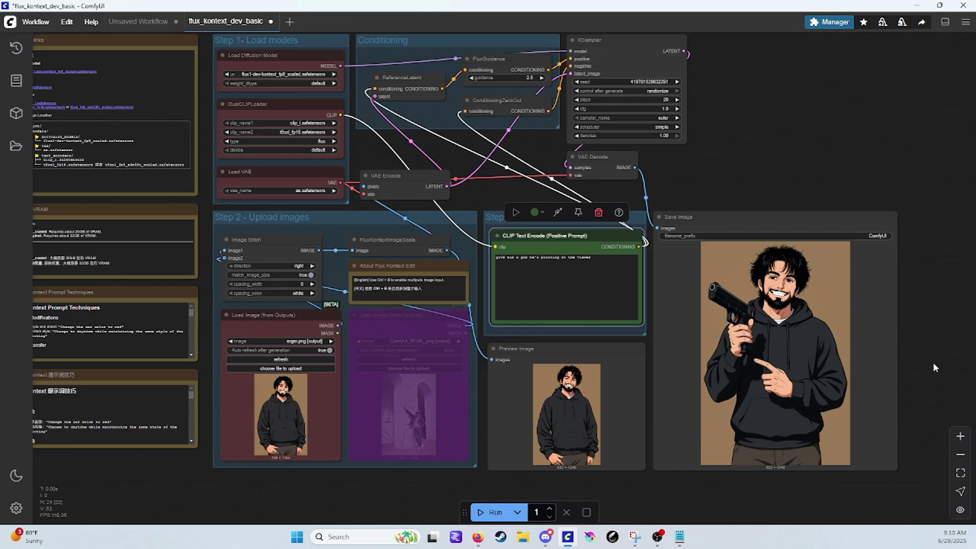
scroll(932, 362, "up", 4)
left_click_drag(919, 365, 919, 274)
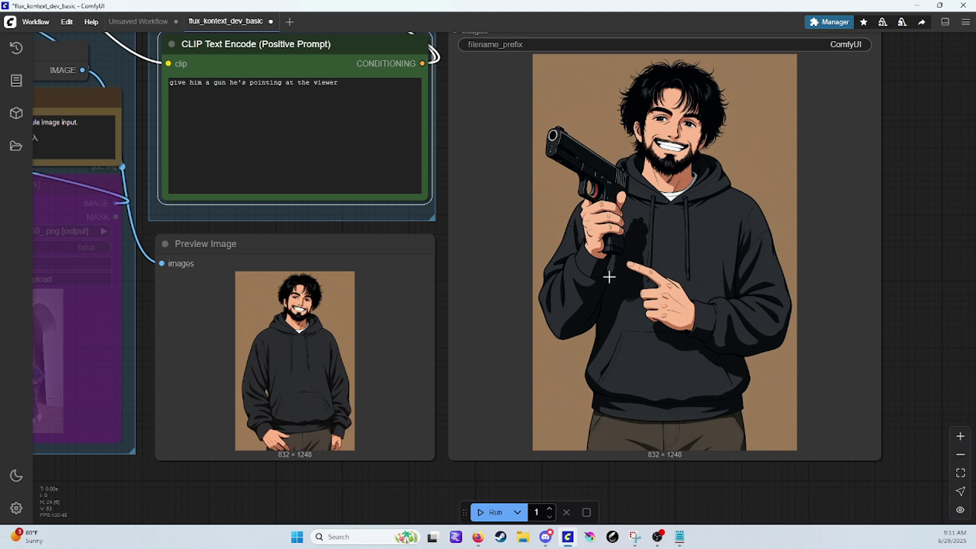
scroll(716, 303, "up", 5)
scroll(716, 303, "up", 3)
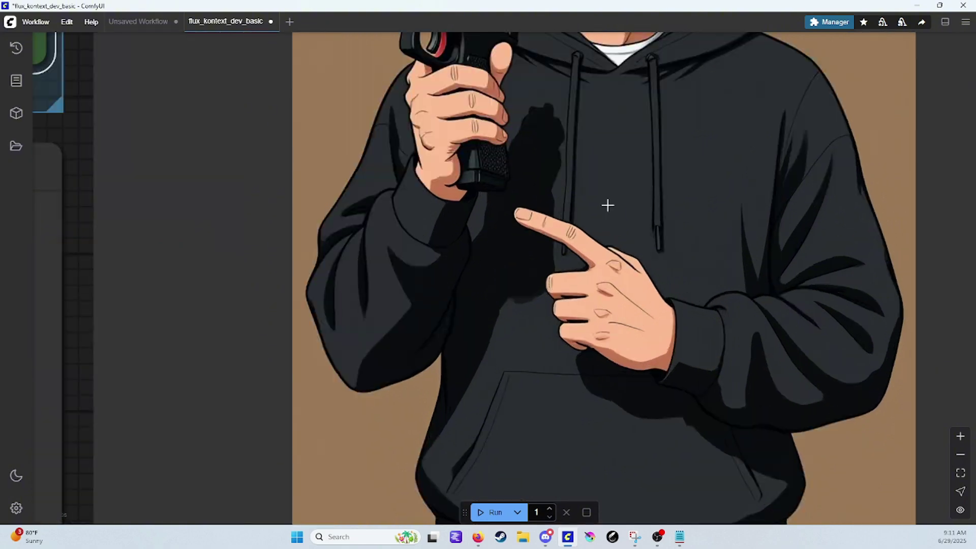
left_click_drag(72, 190, 126, 228)
scroll(130, 238, "down", 5)
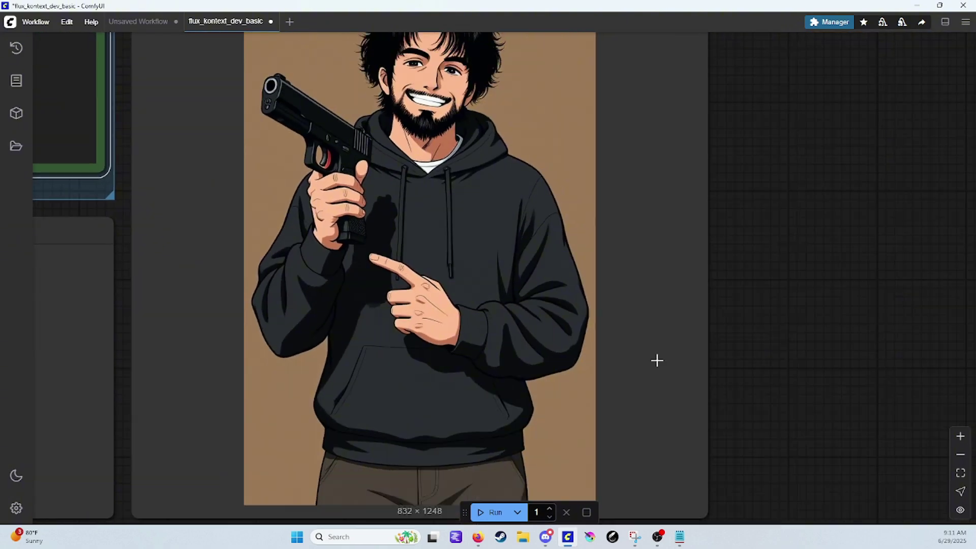
scroll(655, 359, "down", 5)
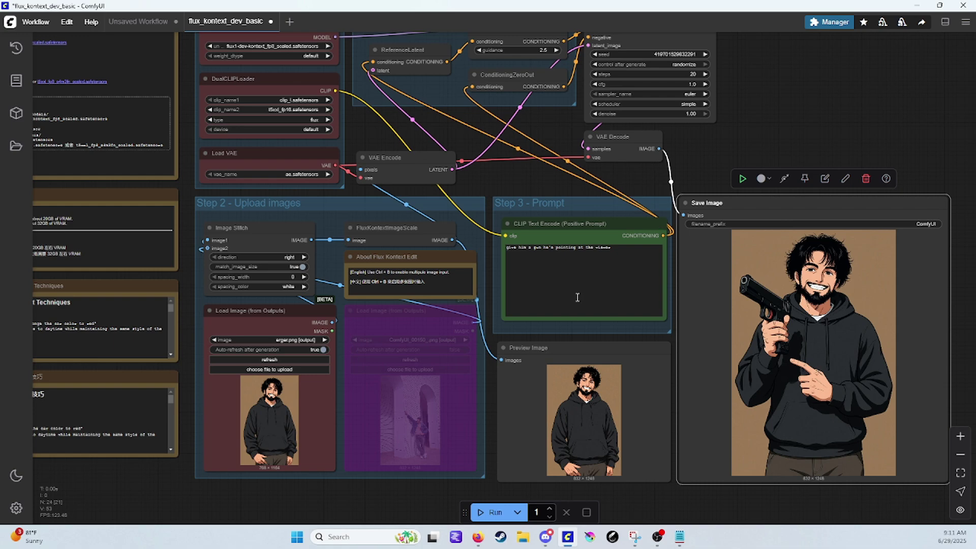
Move the 1024 × 1024 EmptySD3LatentImage node from the top right to beside the KSampler
scroll(800, 107, "down", 2)
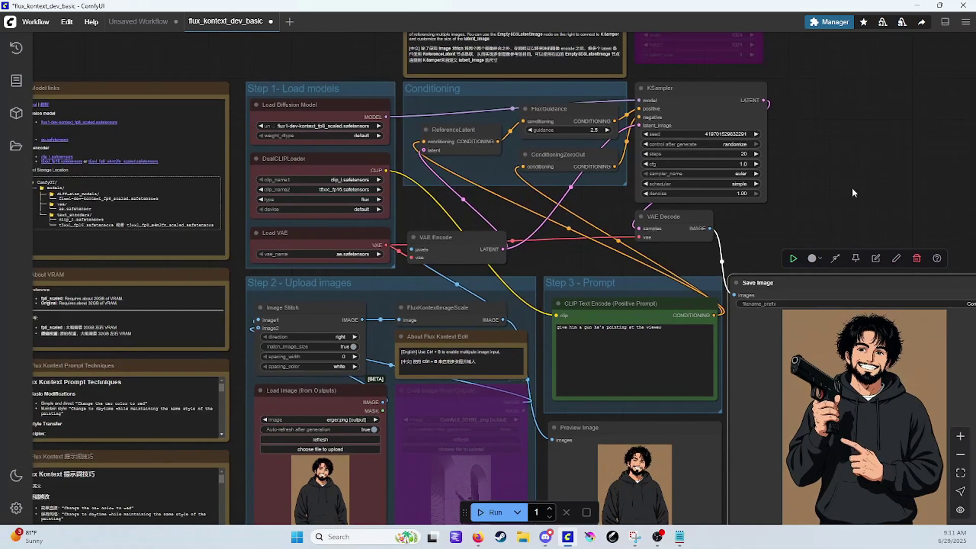
scroll(804, 104, "down", 2)
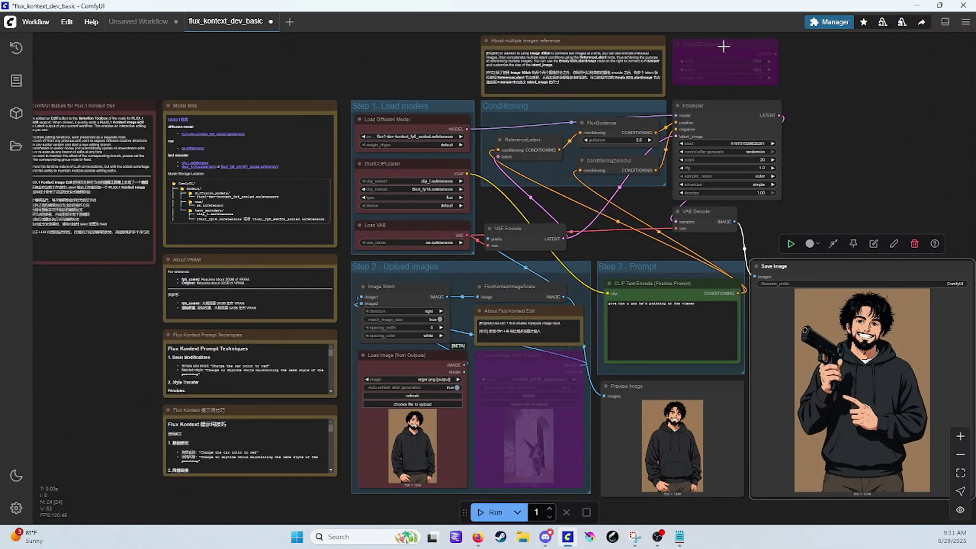
mouse_move(725, 48)
left_mouse_down()
mouse_move(797, 124)
mouse_move(738, 50)
left_mouse_up()
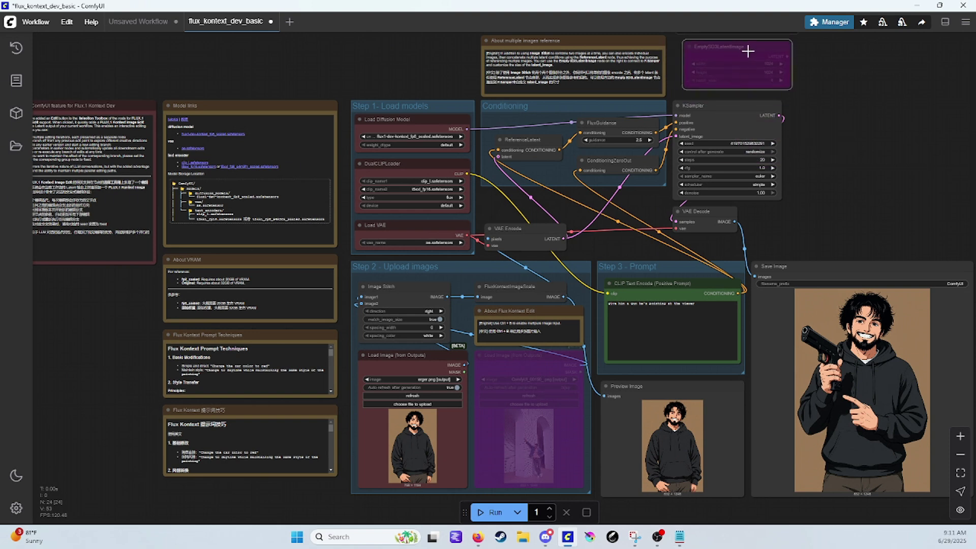
left_click_drag(749, 56, 874, 129)
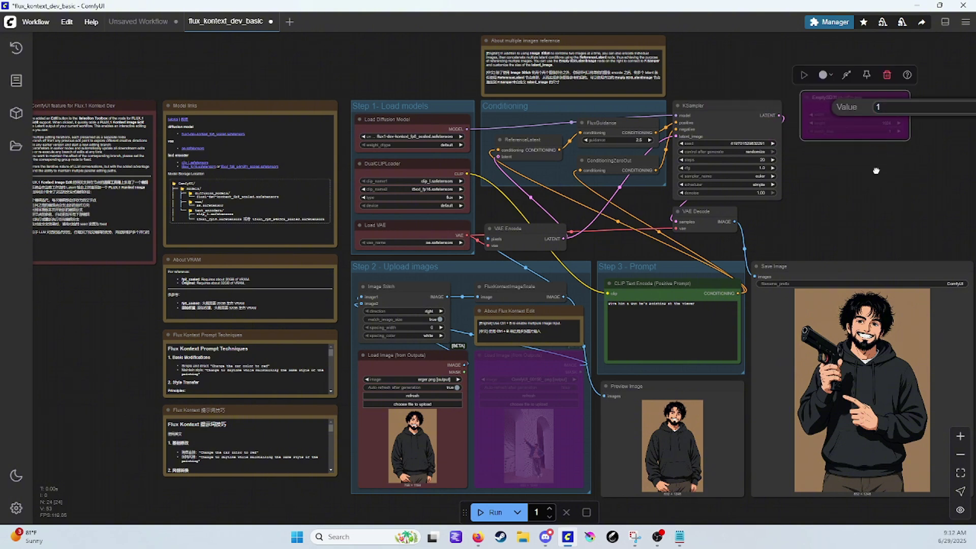
left_click(871, 131)
left_click(860, 104)
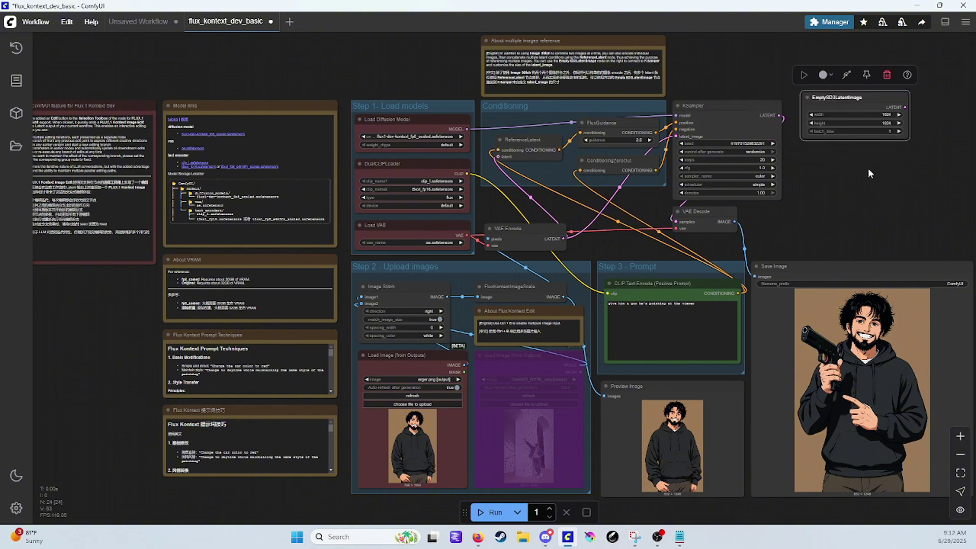
left_click_drag(854, 103, 676, 137)
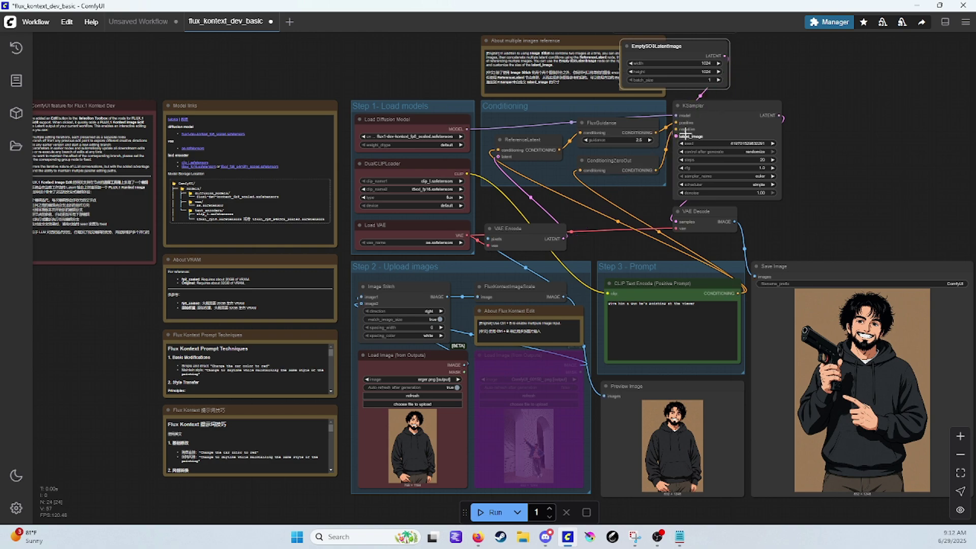
scroll(672, 78, "up", 4)
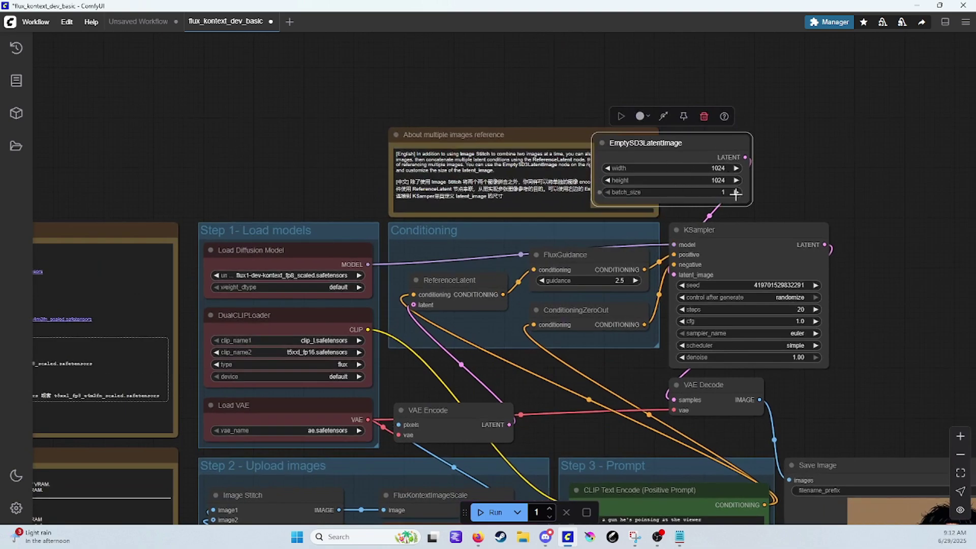
Set EmptySD3LatentImage to width 768, height 1408 and batch size 1
left_click(765, 180)
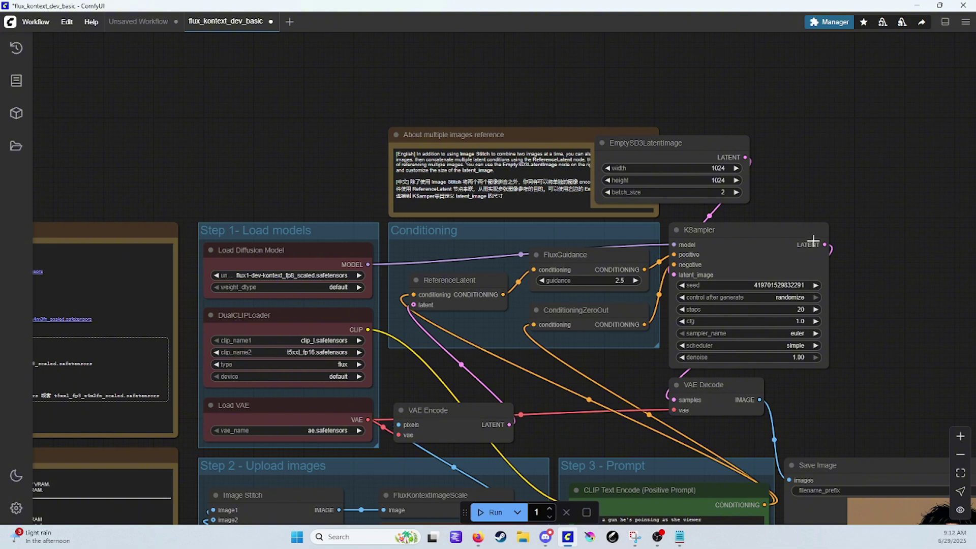
scroll(813, 240, "down", 1)
scroll(844, 168, "up", 5)
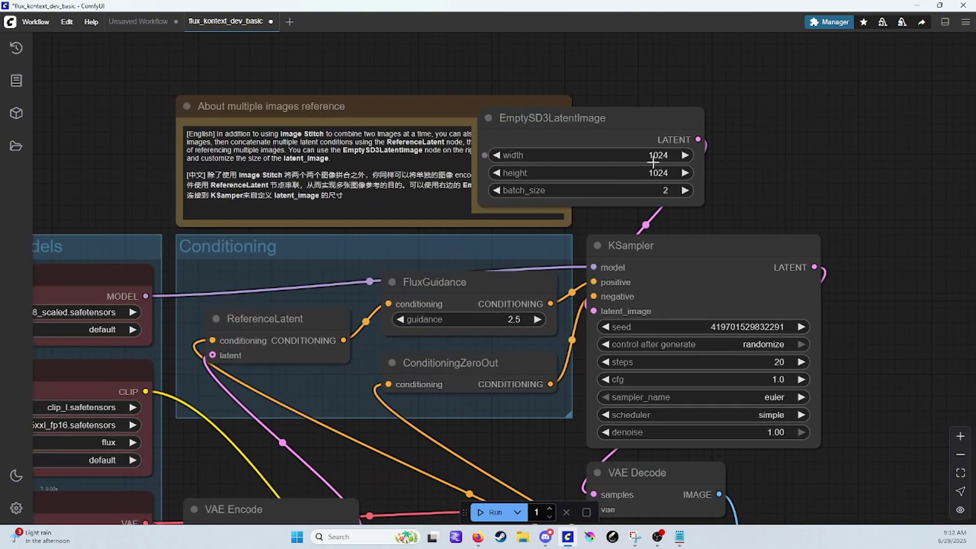
left_click_drag(653, 161, 630, 175)
scroll(809, 191, "down", 1)
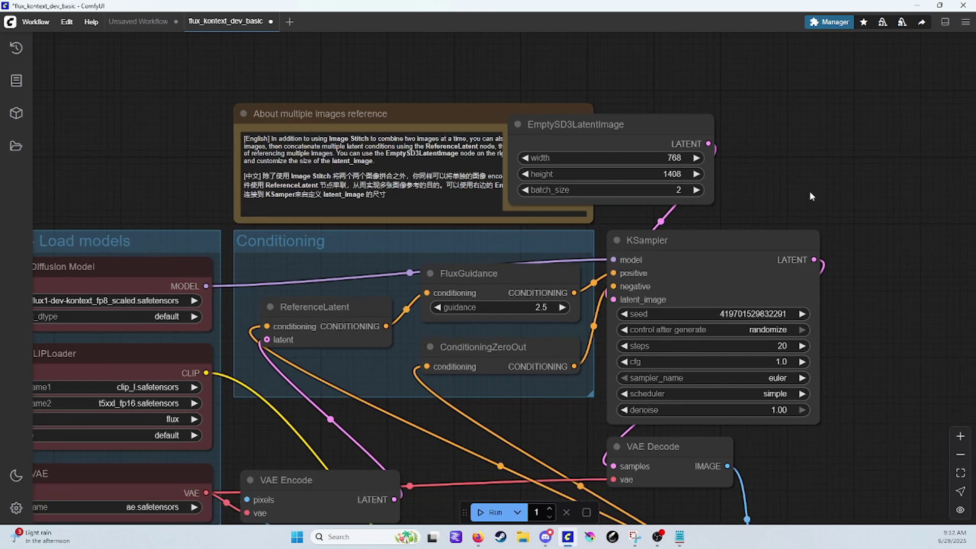
left_click(525, 189)
scroll(867, 194, "down", 2)
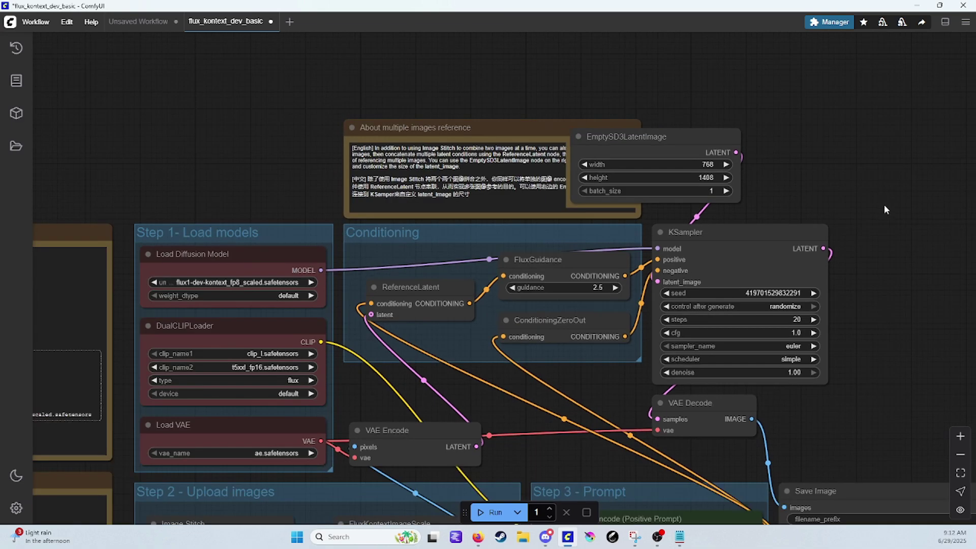
scroll(881, 192, "down", 6)
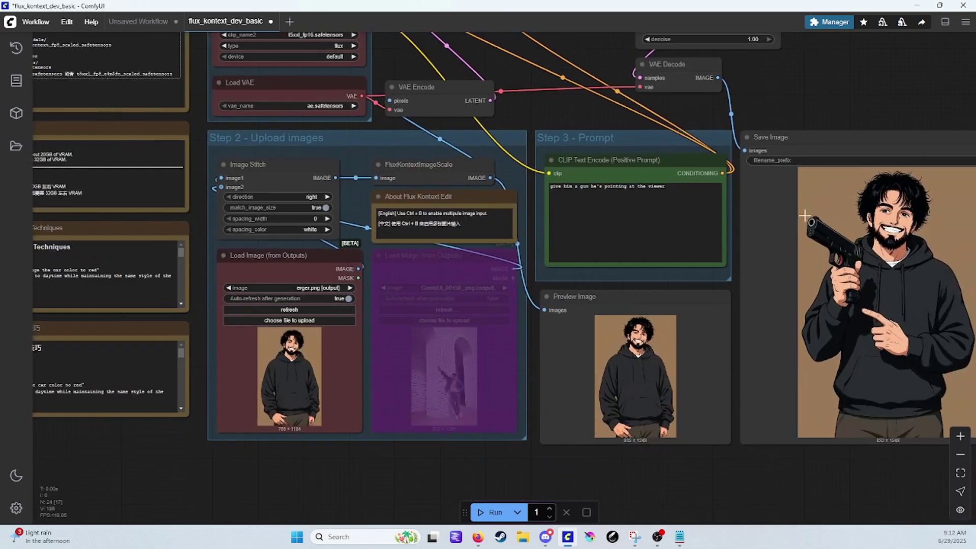
Replace the prompt with 'Using the character and art style make a character sheet'
left_click(665, 186)
left_click_drag(666, 186, 590, 186)
left_click(700, 218)
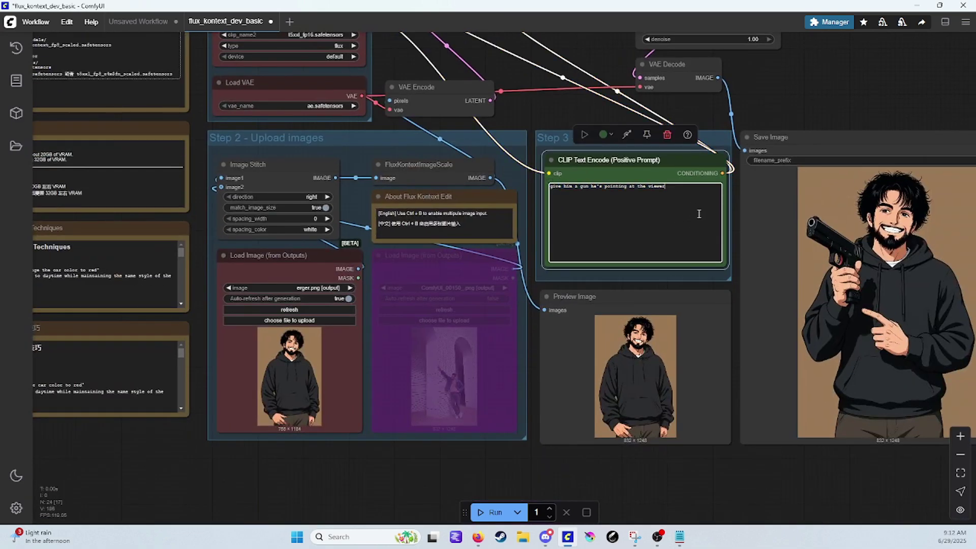
key("ctrl+a")
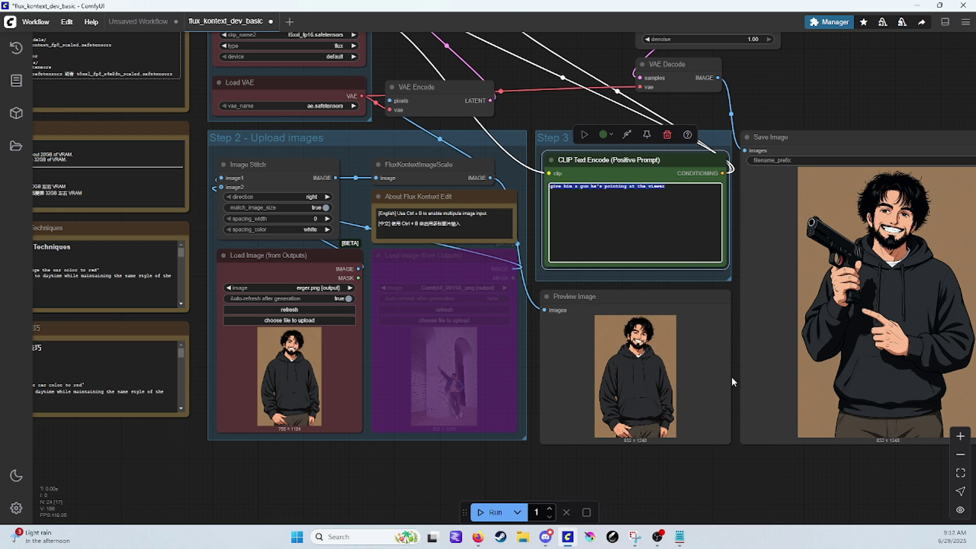
key("BackSpace")
type("Using the character and art style make a character sheet")
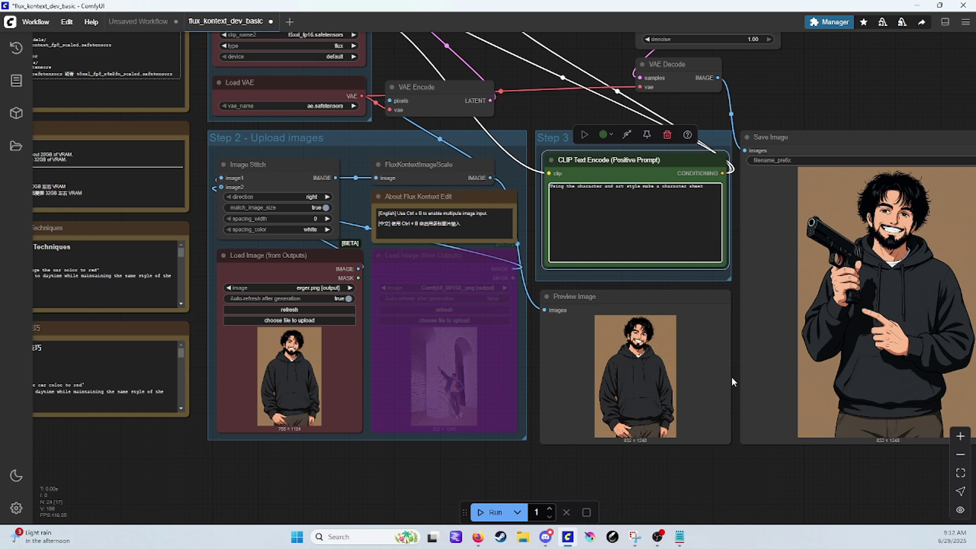
Generate the 768 × 1408 multi-view character sheet
left_click(489, 511)
scroll(584, 498, "down", 4)
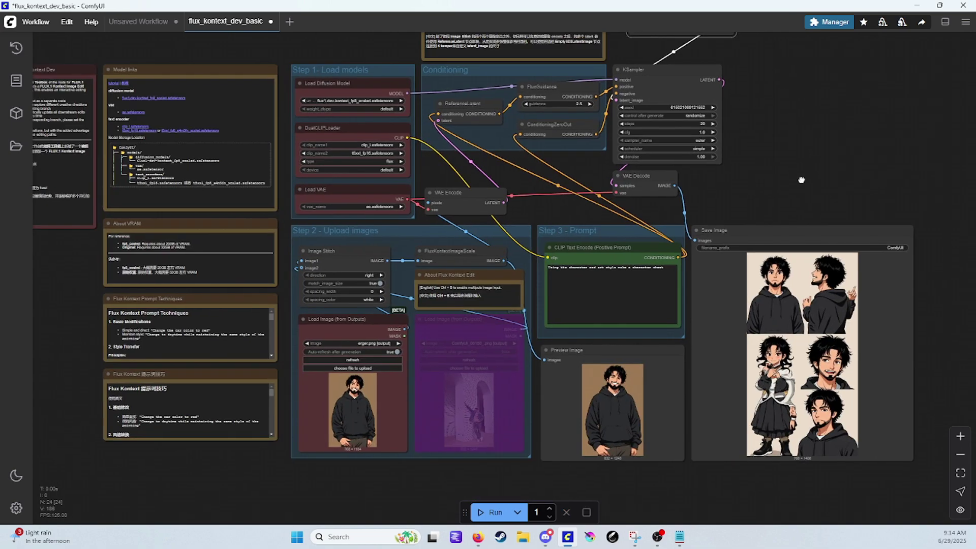
scroll(964, 389, "up", 4)
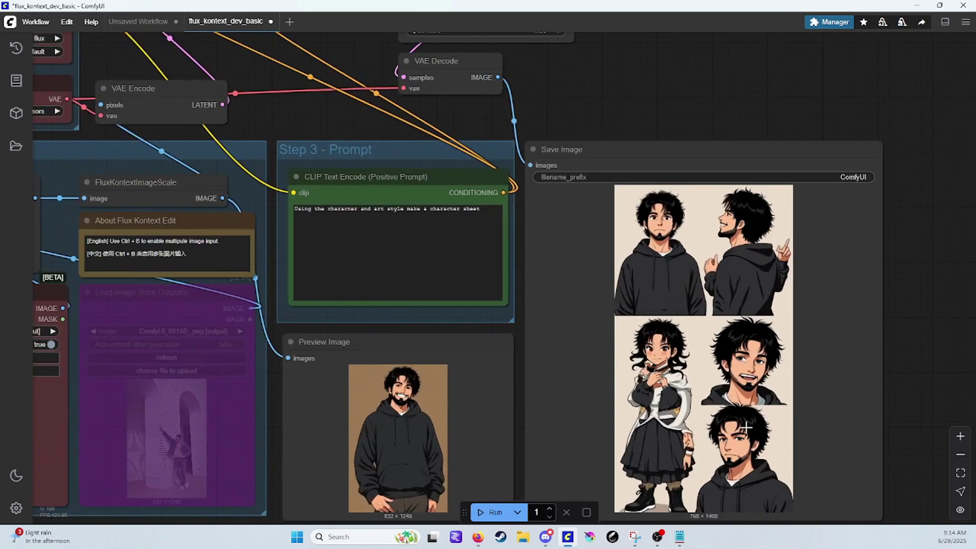
Resize EmptySD3LatentImage to 1472 × 768 and run a wide turnaround character sheet generation
left_click_drag(652, 62, 707, 82)
scroll(769, 216, "down", 4)
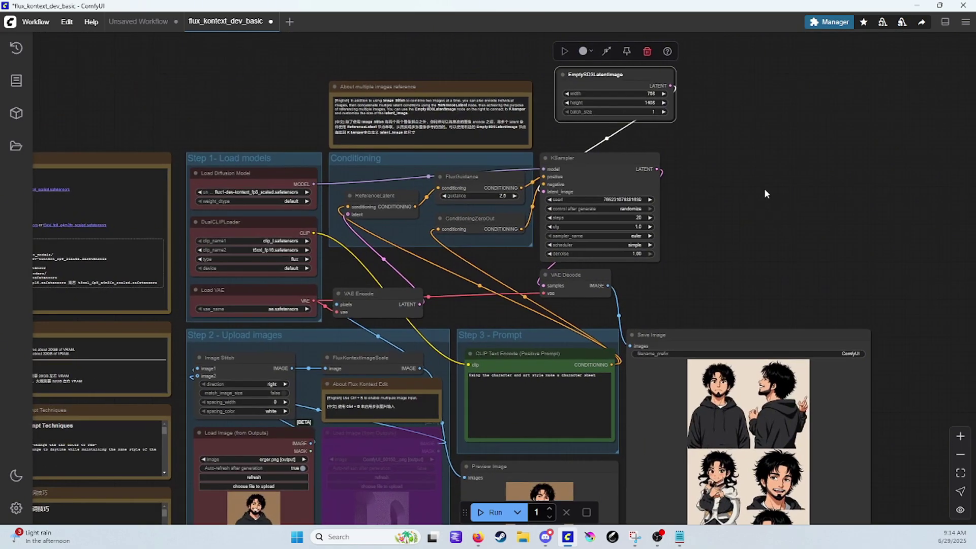
left_click_drag(753, 155, 775, 188)
scroll(766, 190, "up", 5)
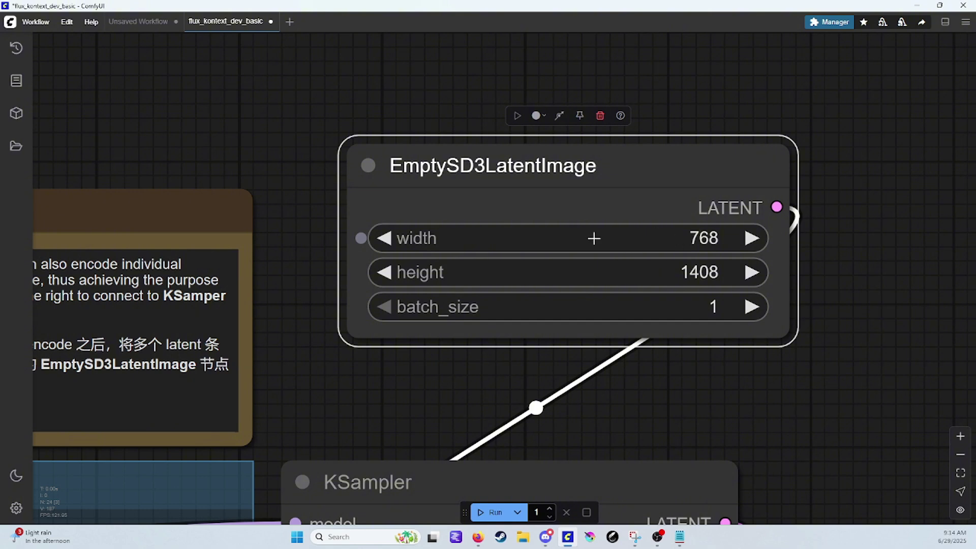
left_click_drag(528, 241, 589, 287)
scroll(842, 315, "down", 6)
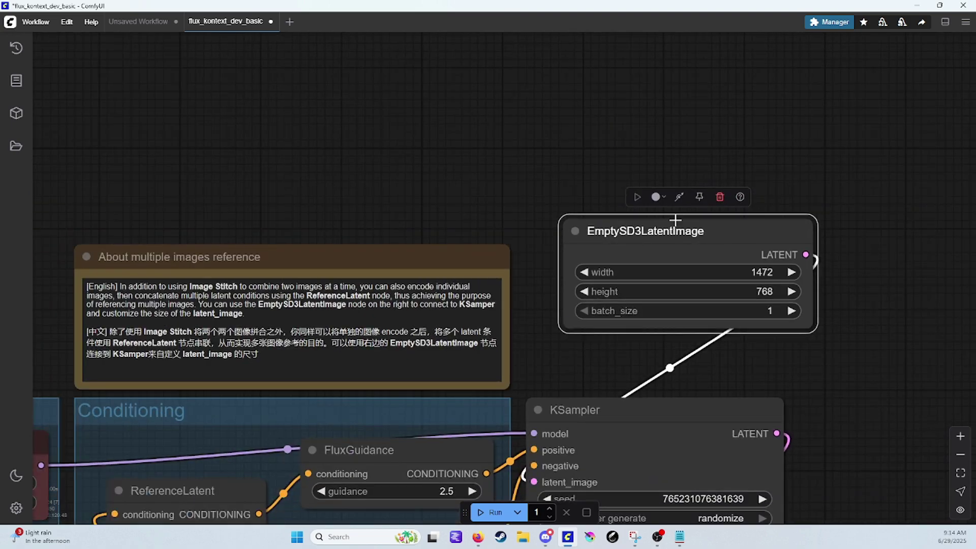
scroll(888, 408, "down", 7)
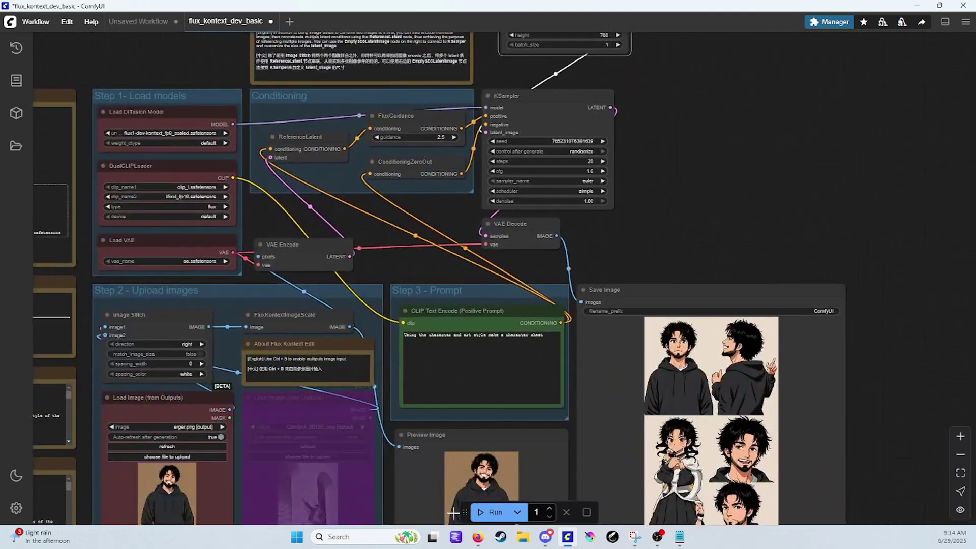
left_click(490, 512)
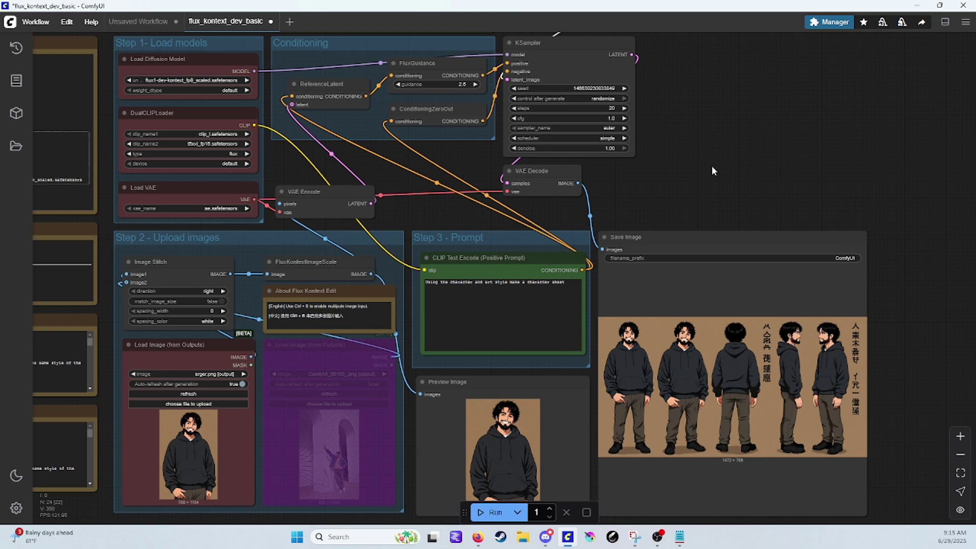
scroll(865, 285, "up", 8)
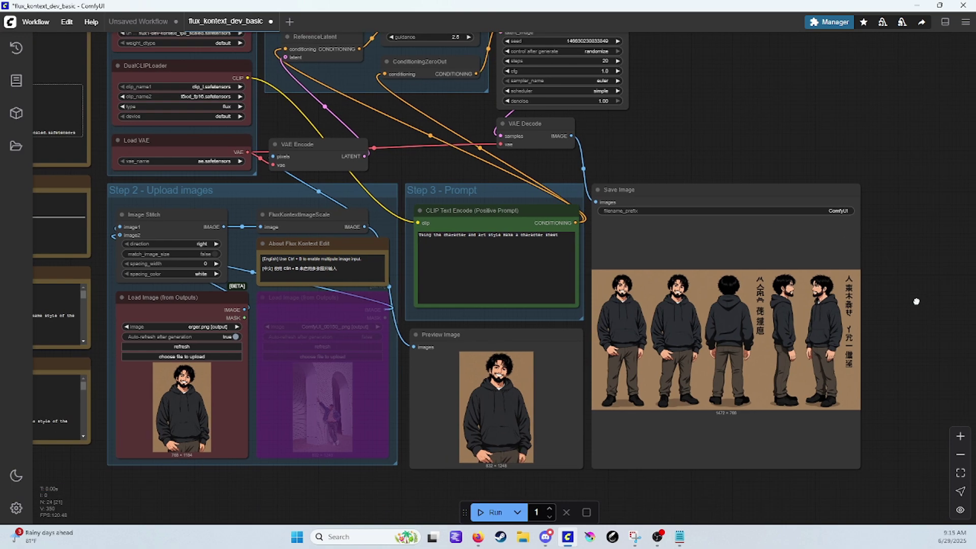
scroll(850, 285, "up", 5)
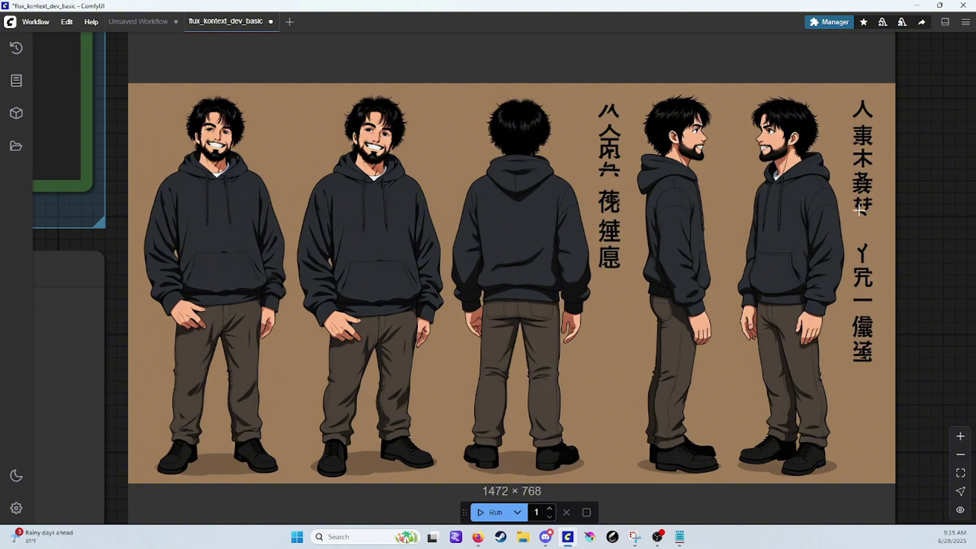
left_click_drag(926, 185, 965, 198)
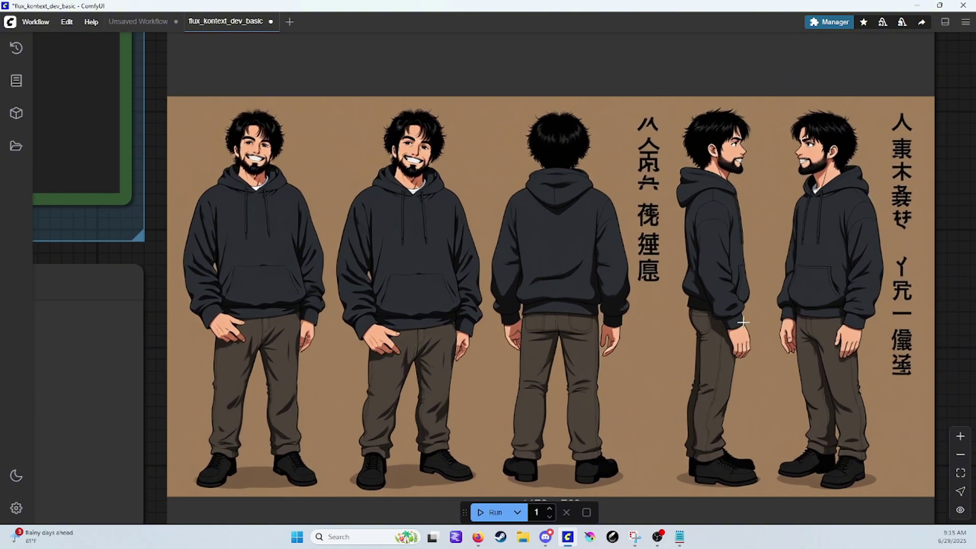
scroll(867, 277, "down", 1)
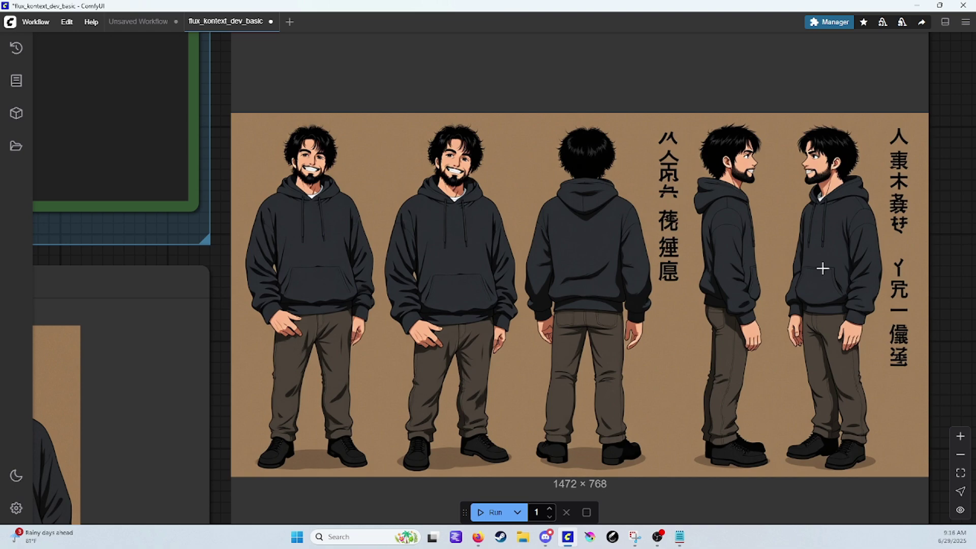
scroll(699, 330, "down", 6)
scroll(699, 331, "down", 3)
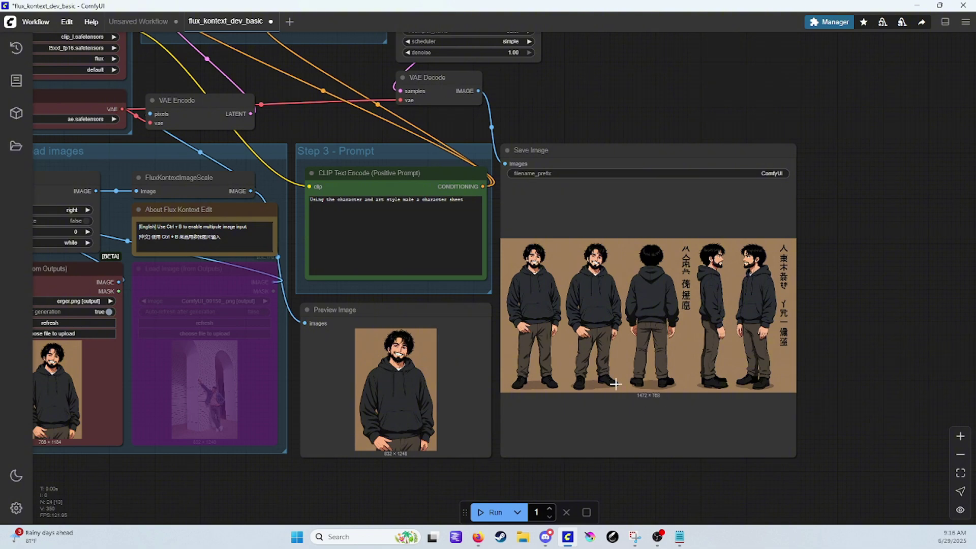
left_click_drag(417, 478, 666, 493)
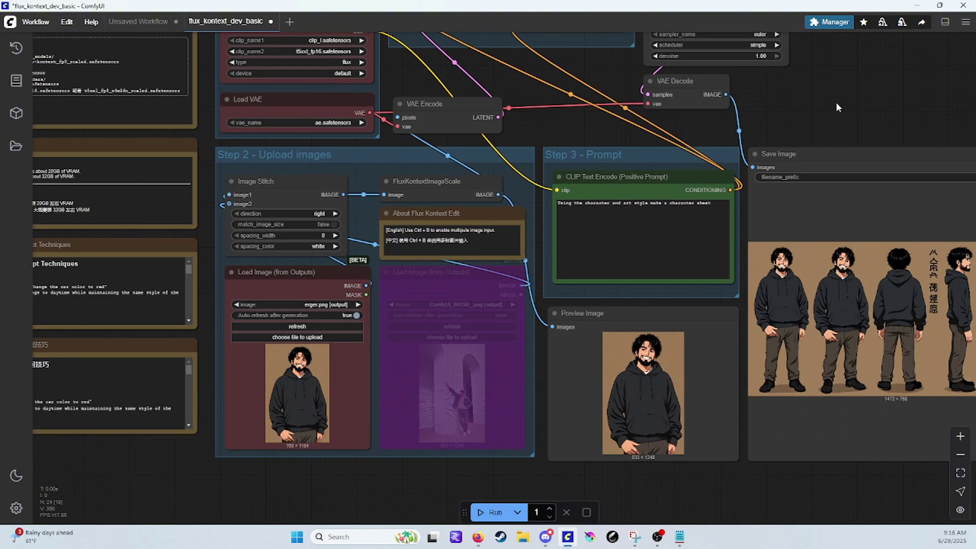
left_click_drag(887, 87, 818, 378)
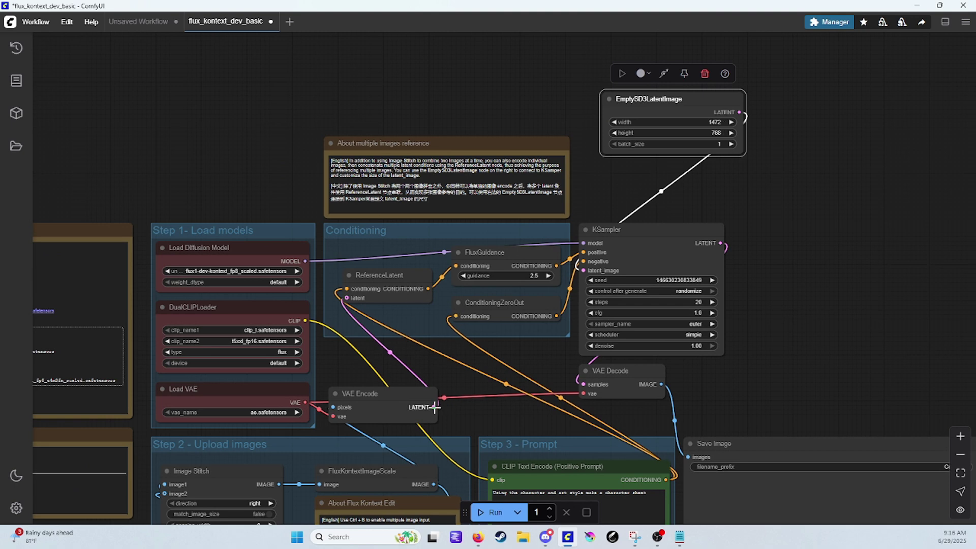
Wire VAE Encode's LATENT output into KSampler's latent_image and bypass EmptySD3LatentImage
left_click_drag(433, 407, 583, 271)
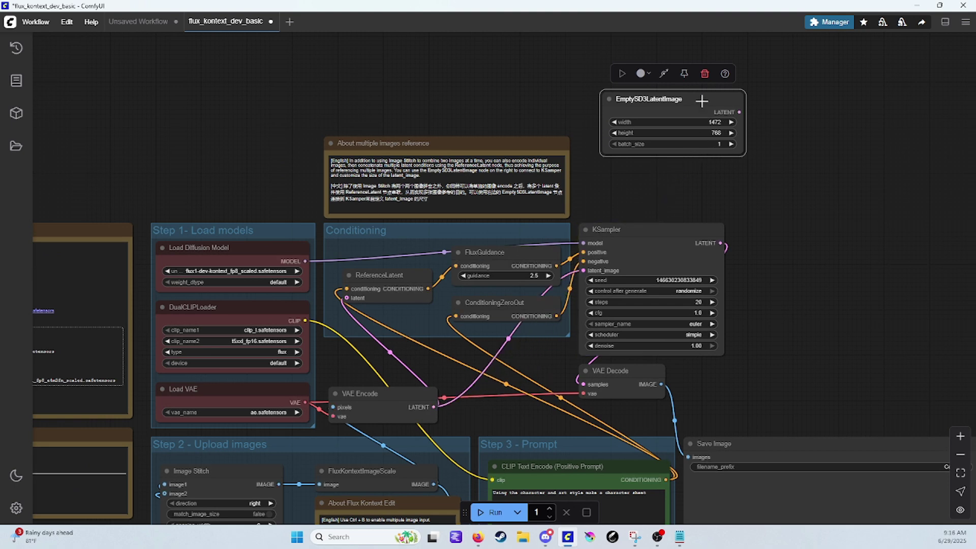
key("ctrl+b")
scroll(764, 262, "down", 5)
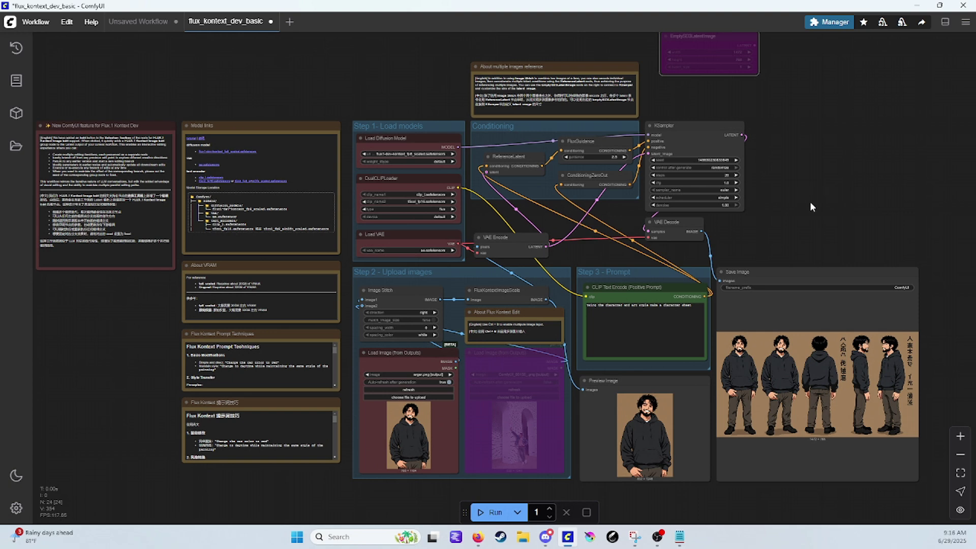
Add a LoraLoaderModelOnly node to the canvas from the node library search
left_click(16, 81)
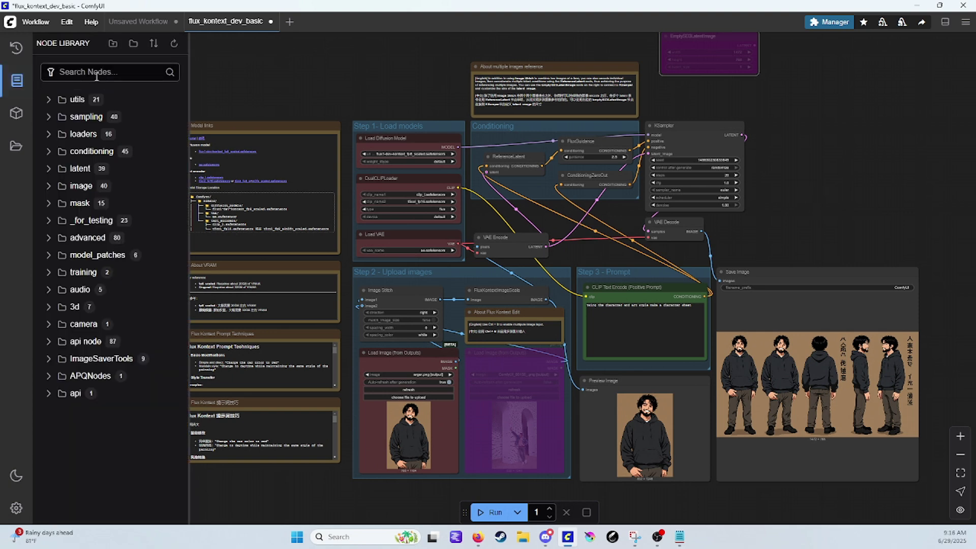
left_click(101, 74)
type("l9ora")
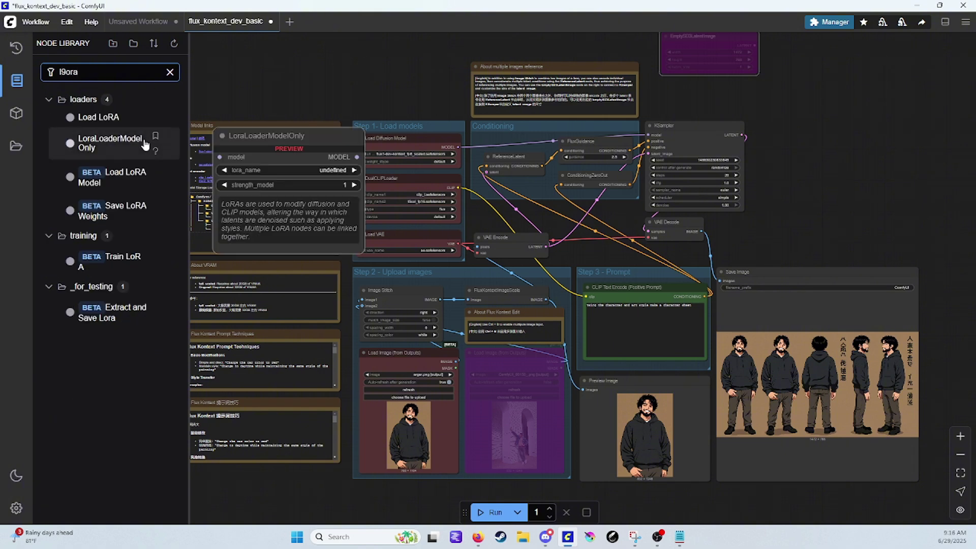
mouse_move(108, 150)
left_click_drag(108, 150, 523, 132)
Route the diffusion model through the LoRA loader into KSampler and reposition the node
scroll(597, 130, "up", 5)
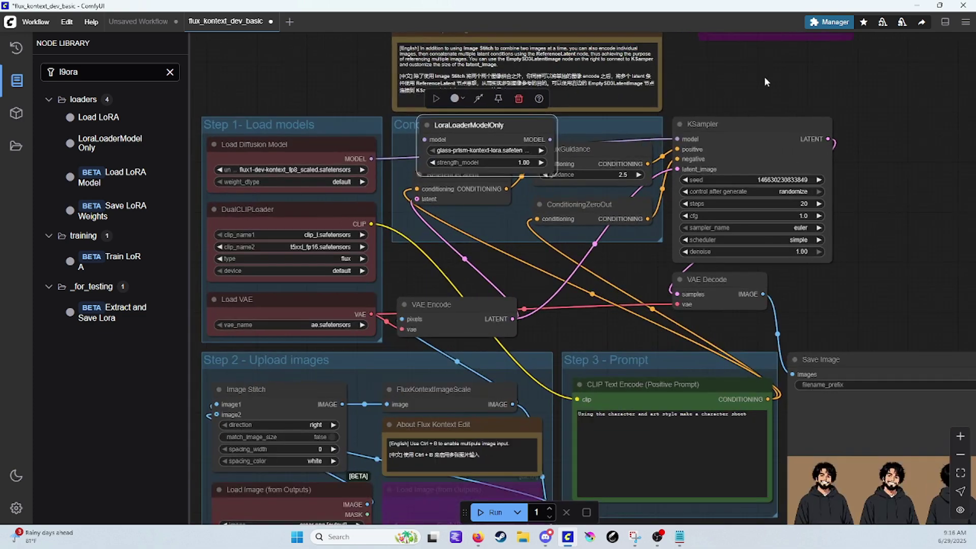
left_click_drag(459, 157, 501, 137)
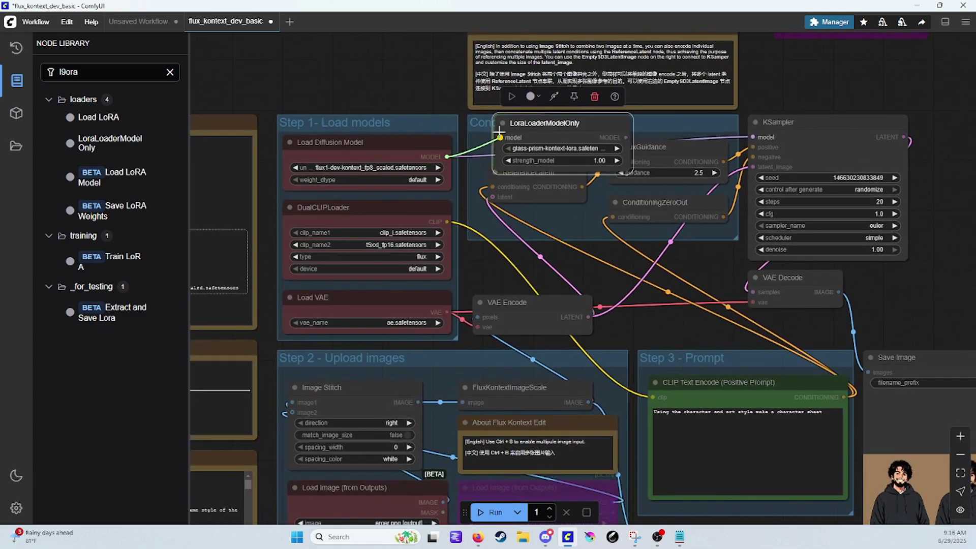
left_click_drag(626, 137, 752, 137)
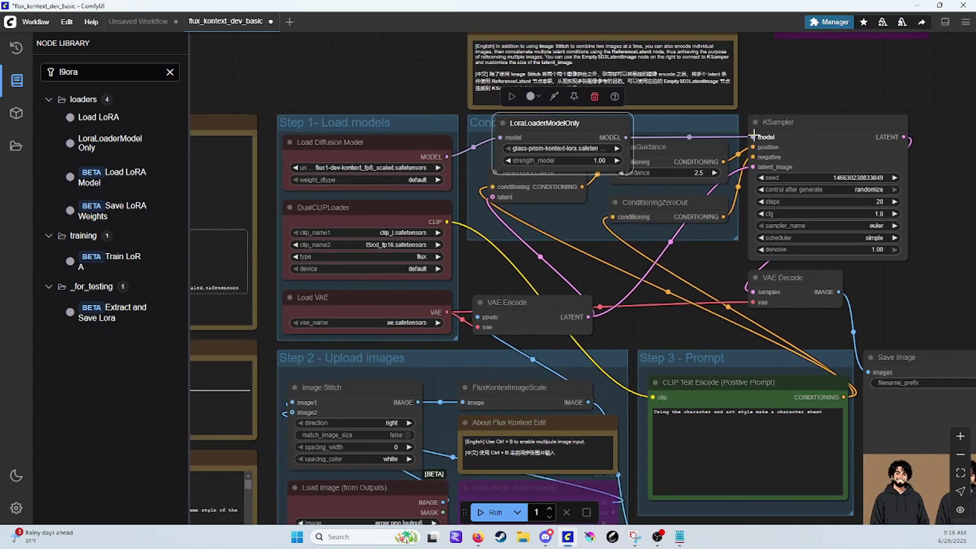
left_click_drag(560, 132, 533, 117)
Keep the LoRA strength_model at 1.00 and zoom the canvas out
scroll(572, 162, "up", 3)
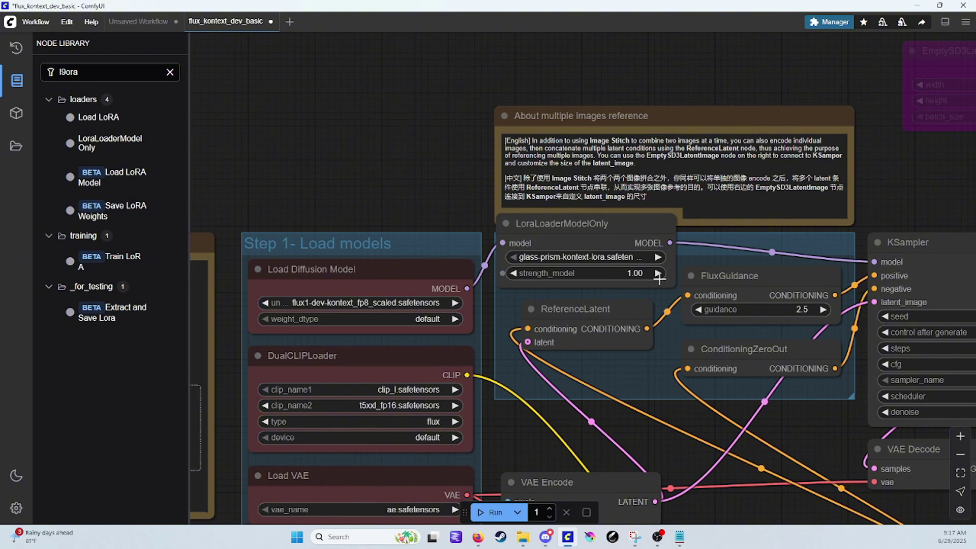
left_click_drag(660, 277, 639, 276)
left_click(659, 274)
scroll(411, 176, "down", 5)
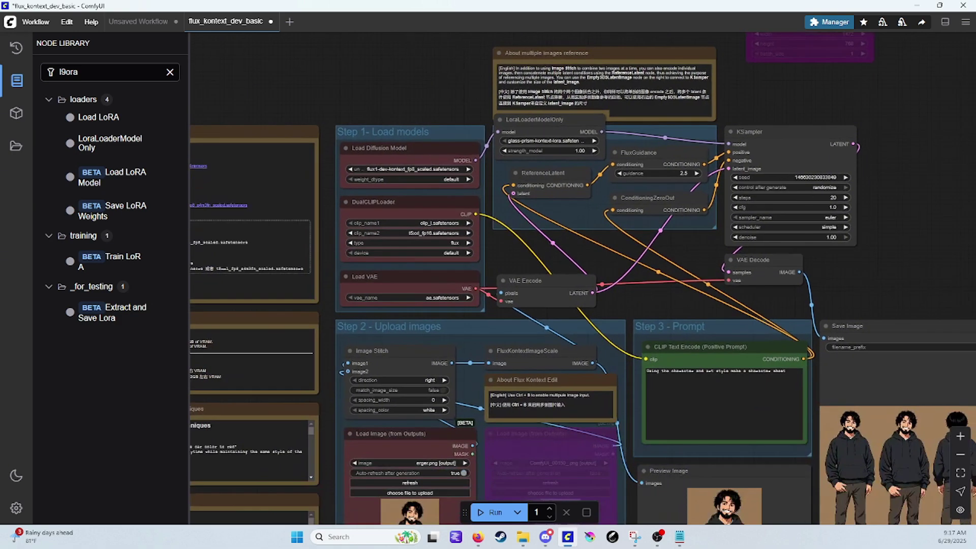
scroll(866, 253, "down", 3)
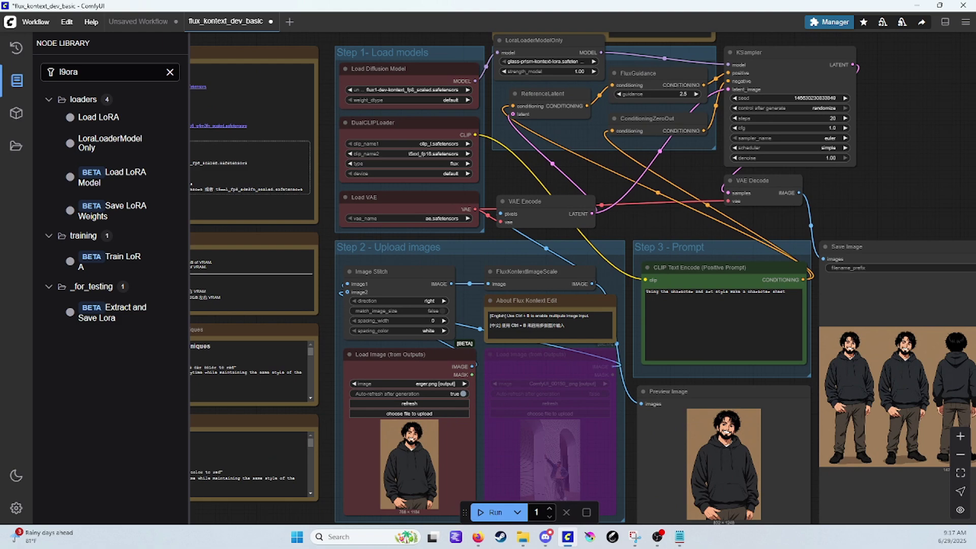
Replace the positive prompt with 'make this object a glass prism with reflections'
left_click(568, 537)
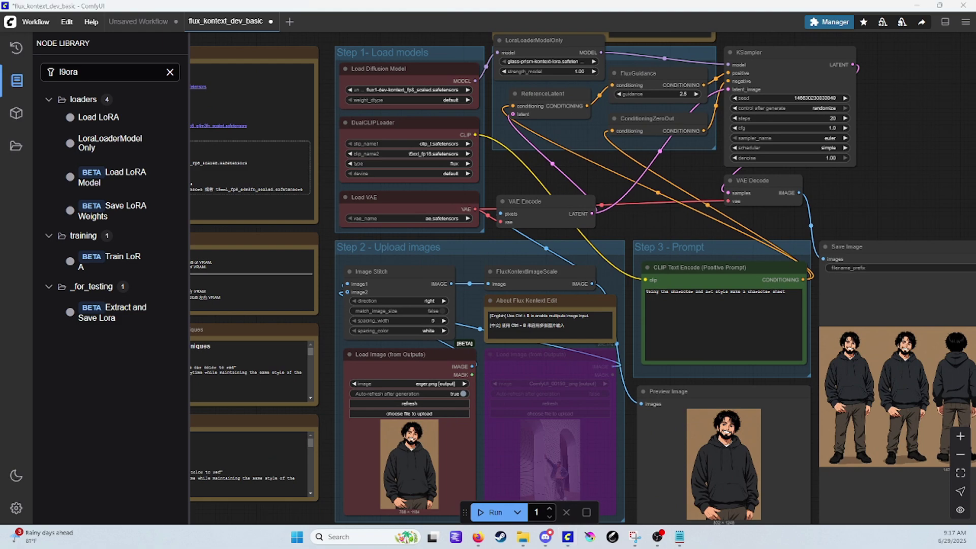
left_click(477, 536)
left_click(777, 298)
key("ctrl+a")
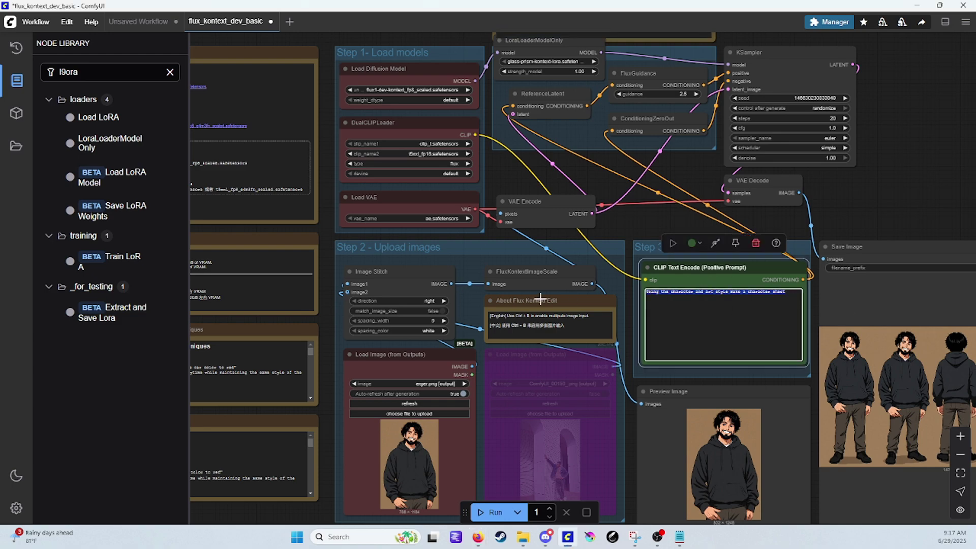
type("make this object a glass prism with reflections")
scroll(676, 308, "up", 5)
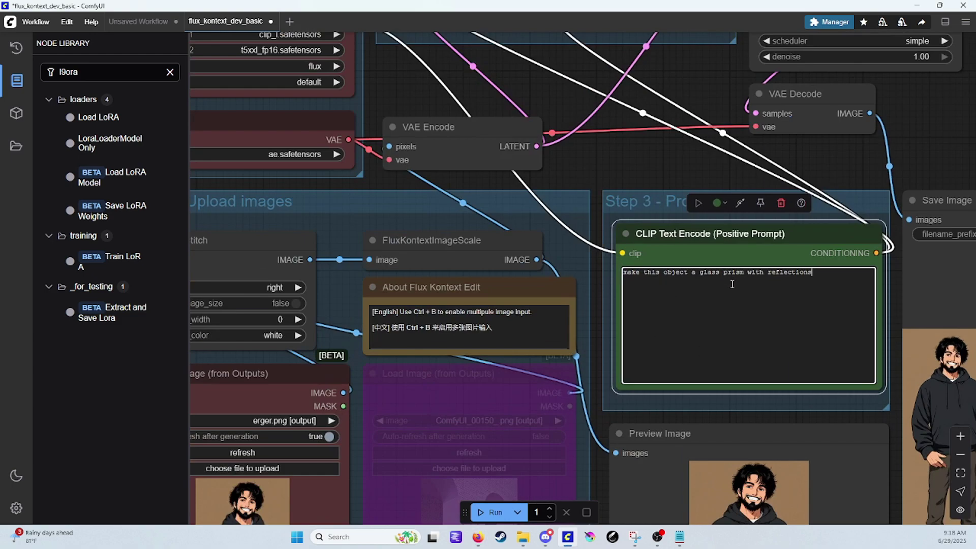
scroll(788, 304, "down", 4)
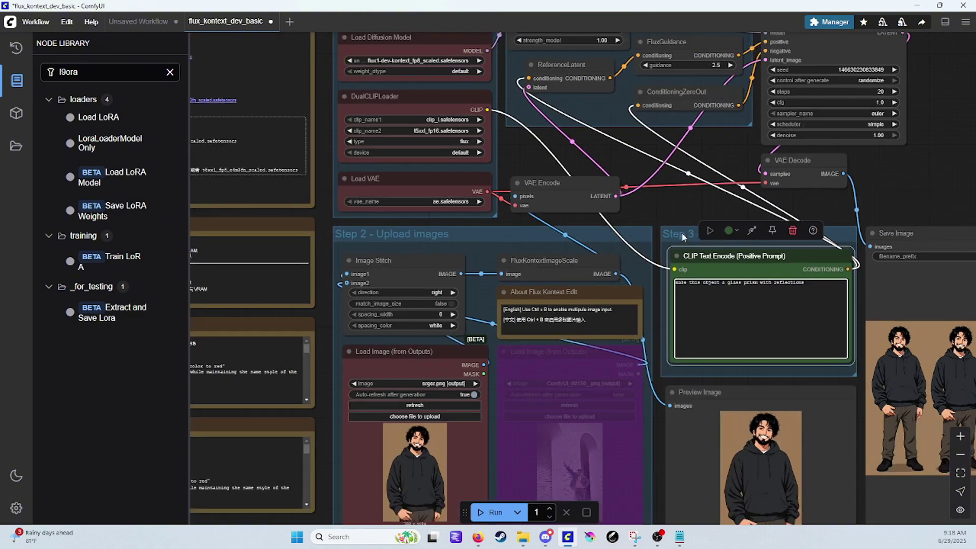
left_click_drag(681, 233, 805, 118)
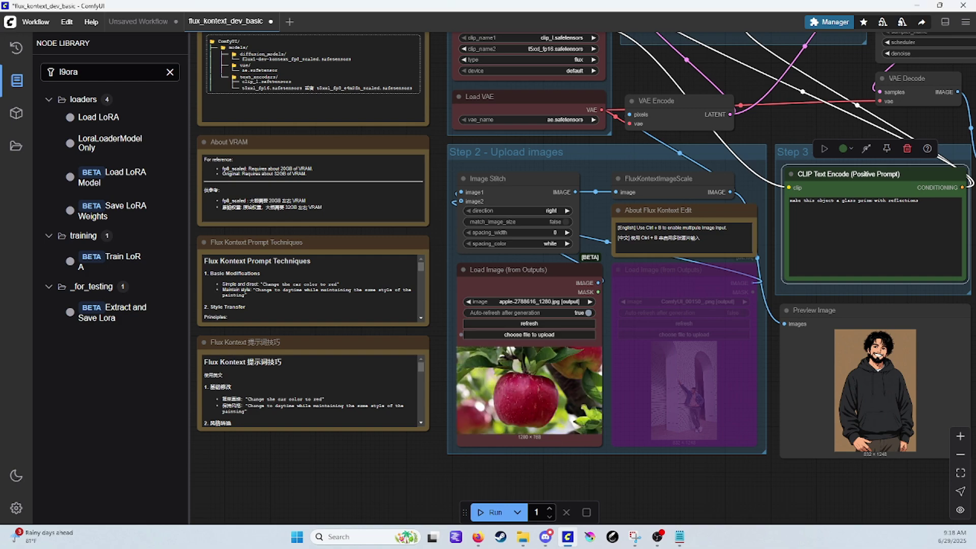
Run the workflow on the apple photo and bring Save Image into view
left_click(495, 514)
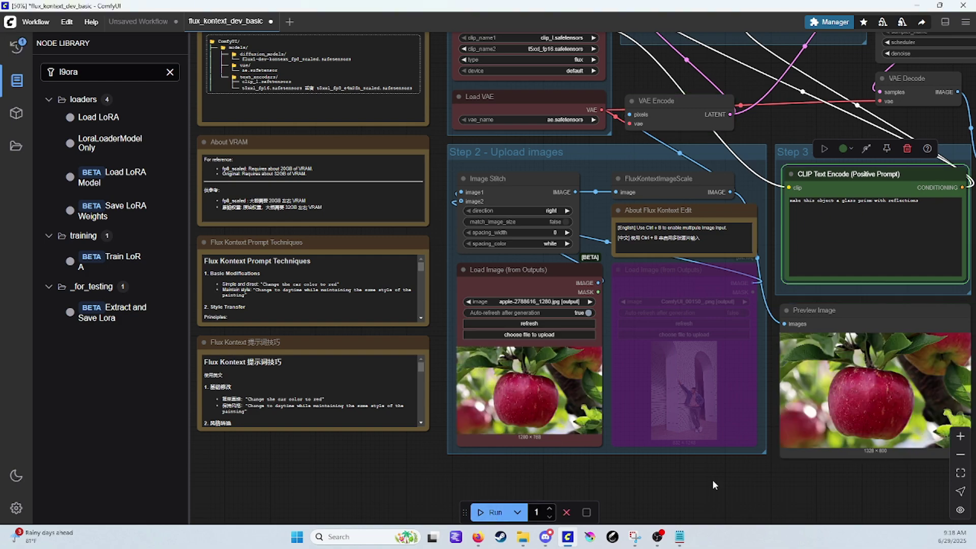
left_click_drag(774, 508, 592, 505)
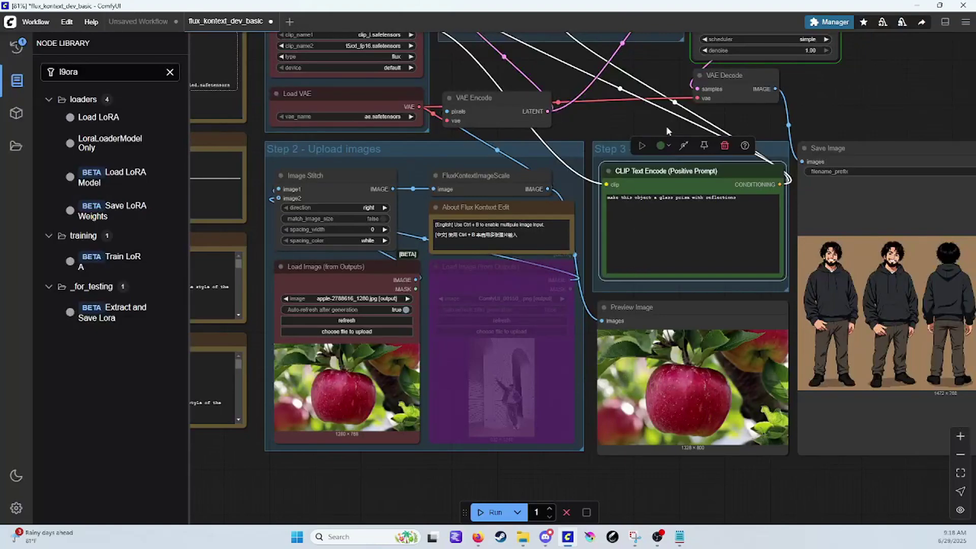
scroll(909, 99, "down", 4)
left_click_drag(907, 99, 836, 172)
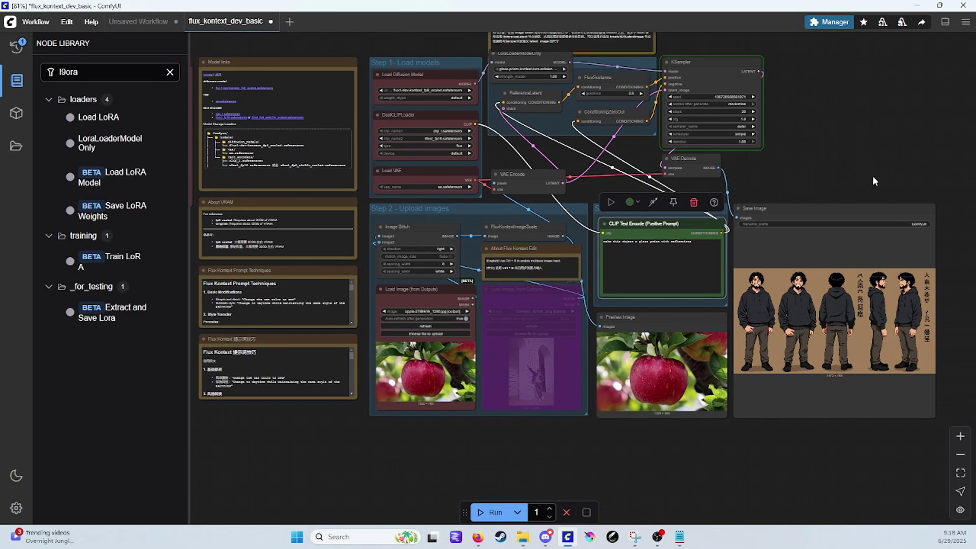
scroll(872, 179, "up", 4)
Inspect the 1328 × 800 glass prism apple result beside the Preview Image
left_click_drag(858, 194, 835, 96)
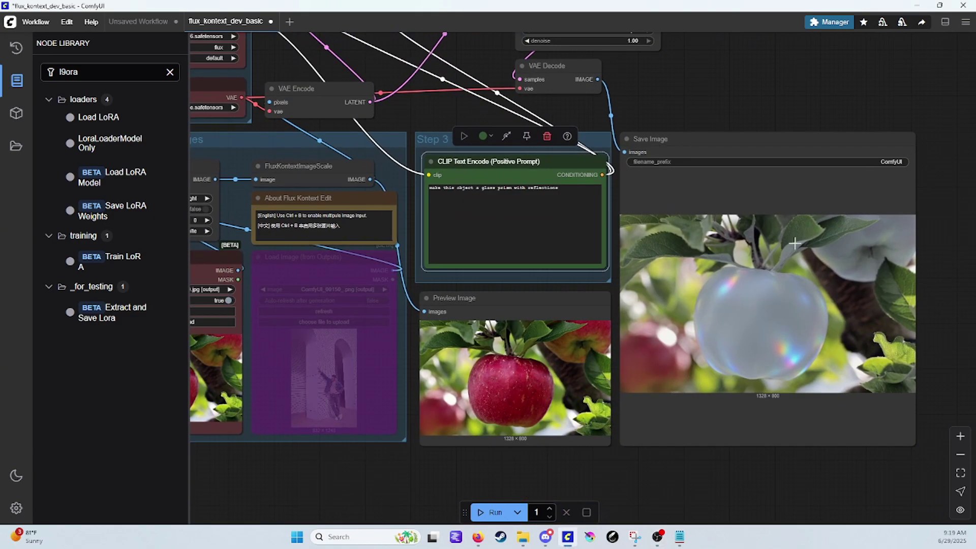
left_click_drag(312, 486, 207, 446)
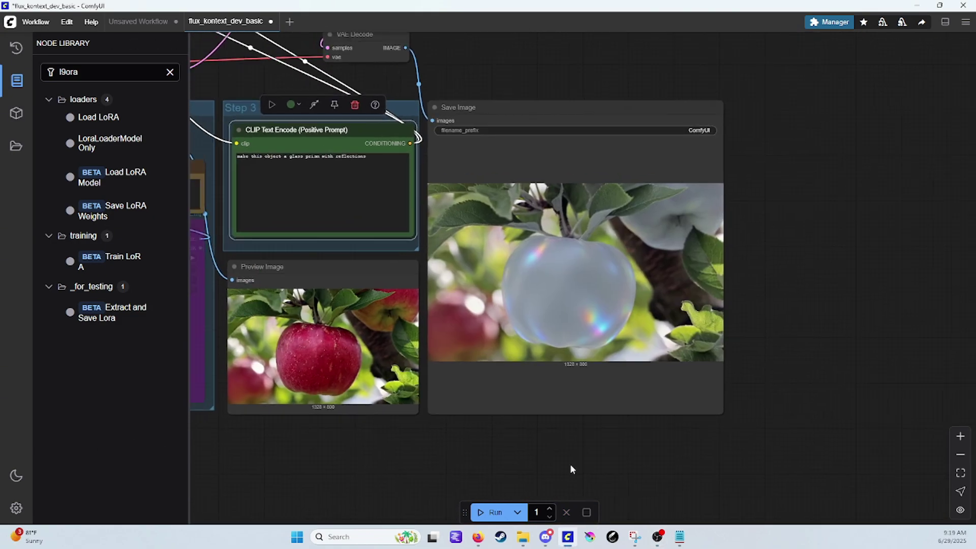
scroll(781, 364, "up", 3)
left_click_drag(781, 364, 917, 375)
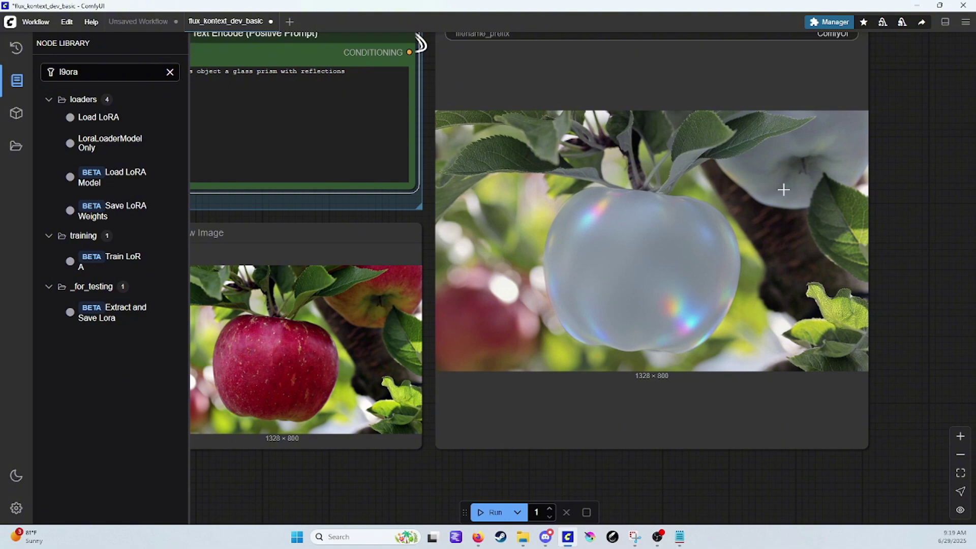
left_click_drag(357, 472, 449, 472)
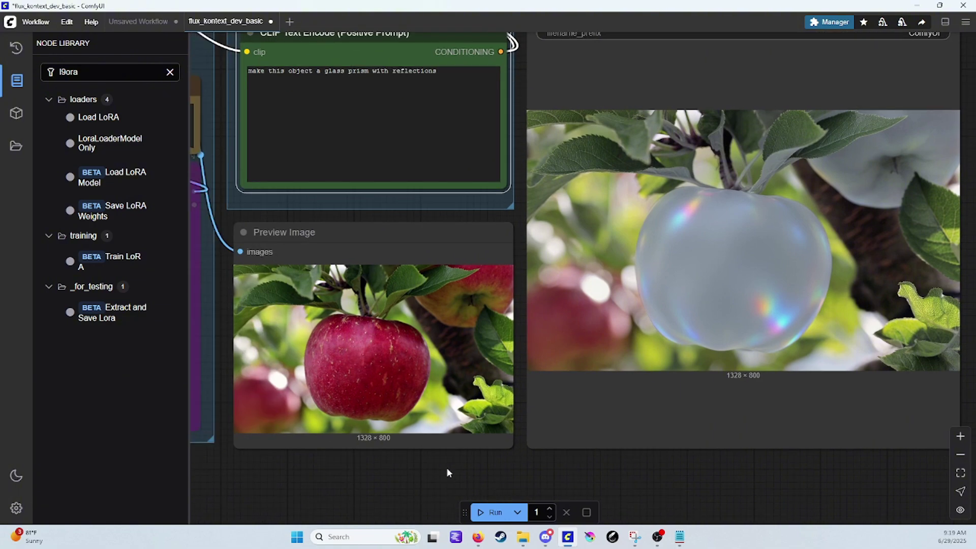
scroll(447, 472, "up", 2)
scroll(712, 482, "down", 1)
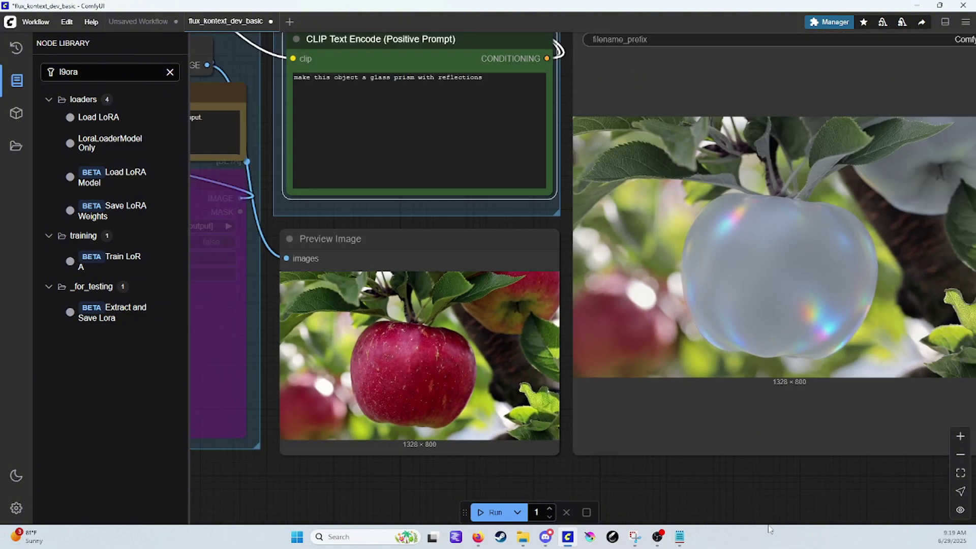
left_click_drag(819, 310, 730, 328)
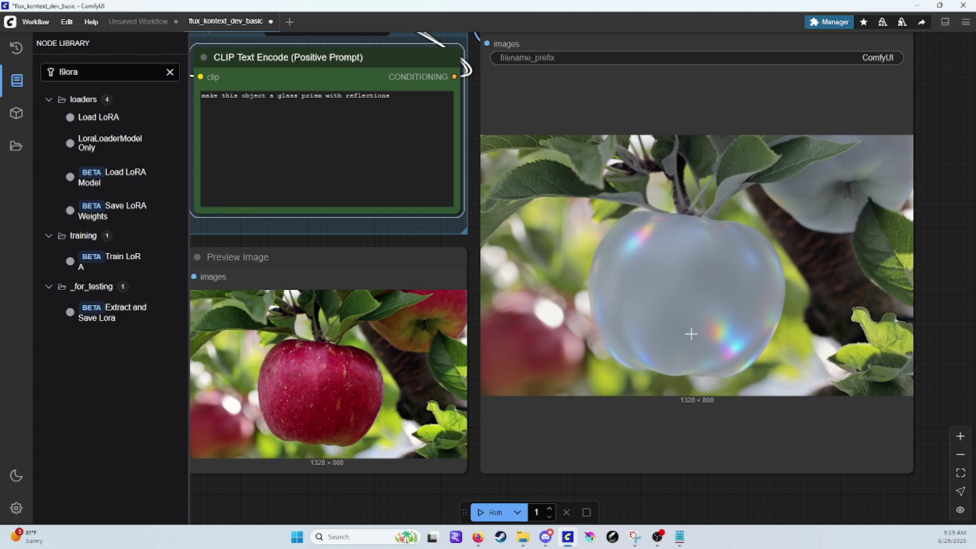
scroll(792, 340, "down", 3)
scroll(729, 446, "down", 4)
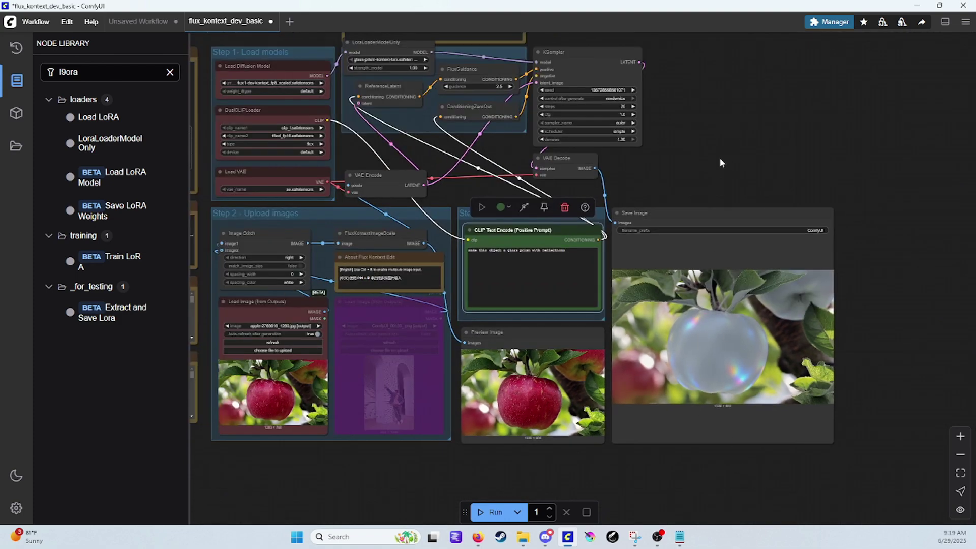
Clear the lora search, close the node library, and select the LoRA loader node
left_click_drag(720, 159, 802, 212)
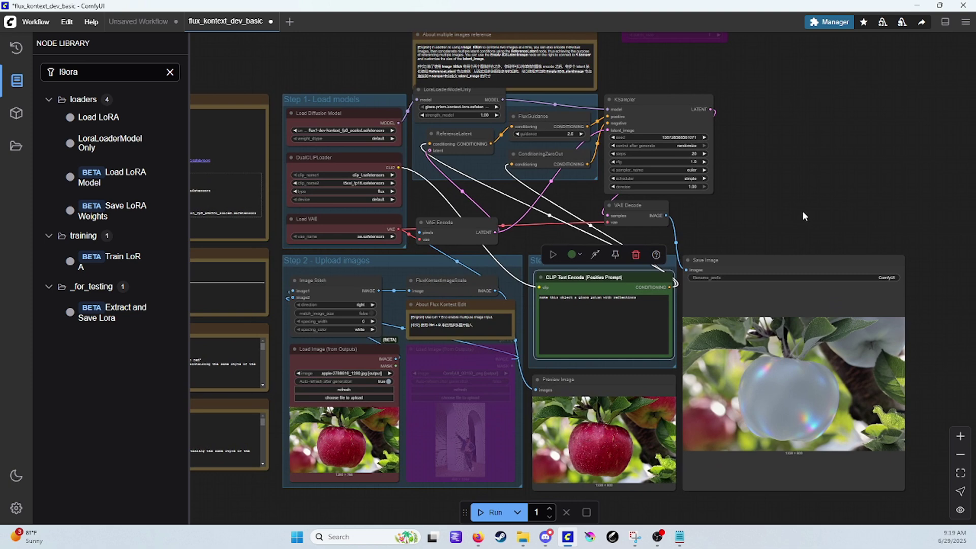
left_click(170, 71)
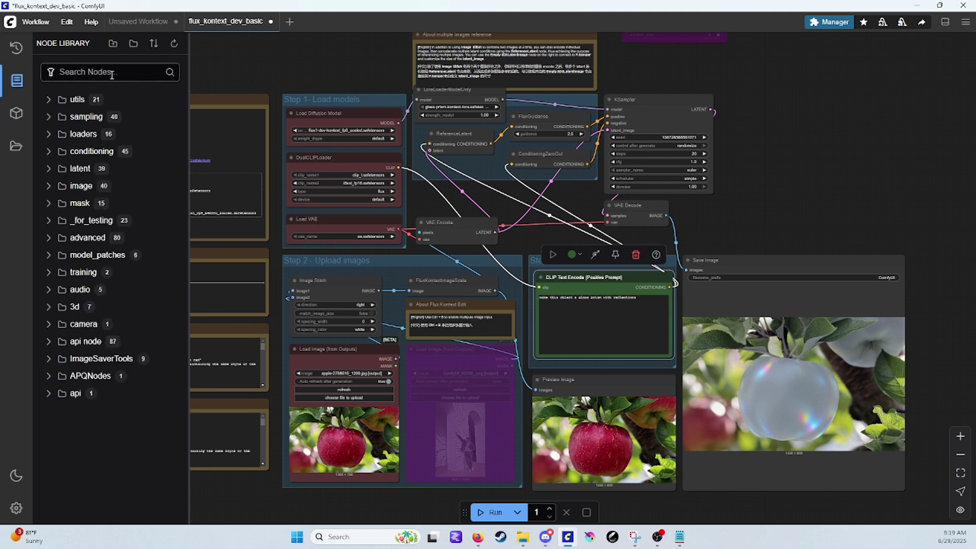
left_click(16, 81)
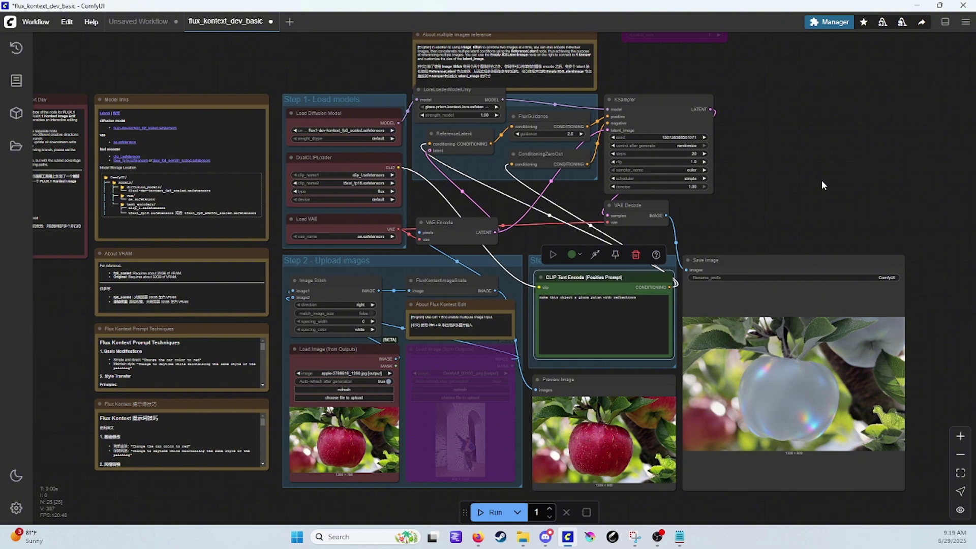
left_click(446, 90)
left_click_drag(446, 89, 461, 97)
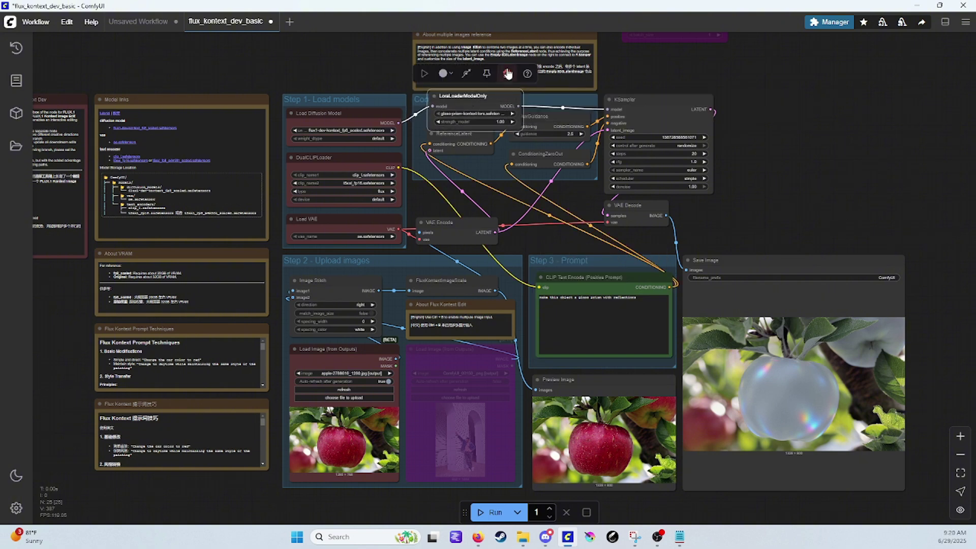
Delete the LoraLoaderModelOnly node and review the graph with the model feeding KSampler directly
left_click(507, 74)
left_click_drag(503, 119, 522, 155)
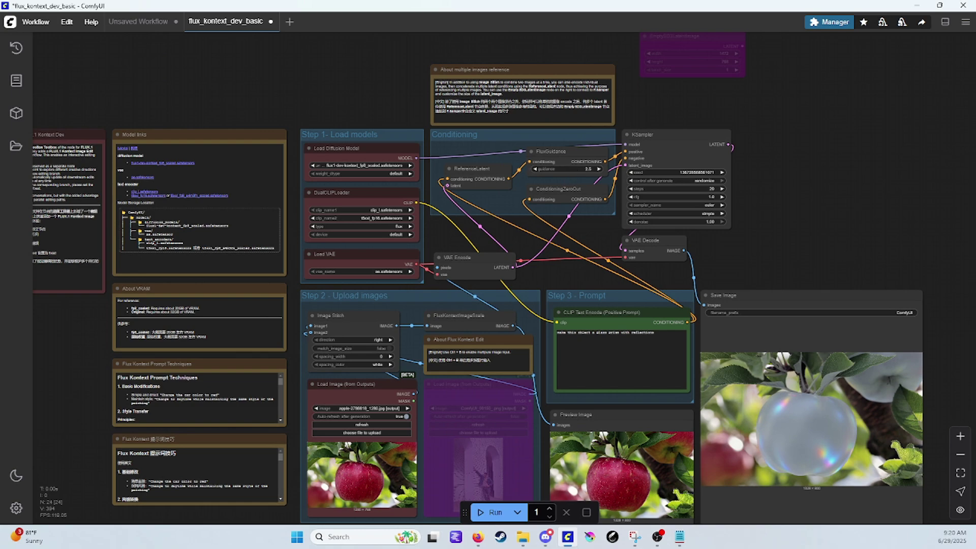
scroll(834, 181, "down", 3)
scroll(810, 188, "up", 4)
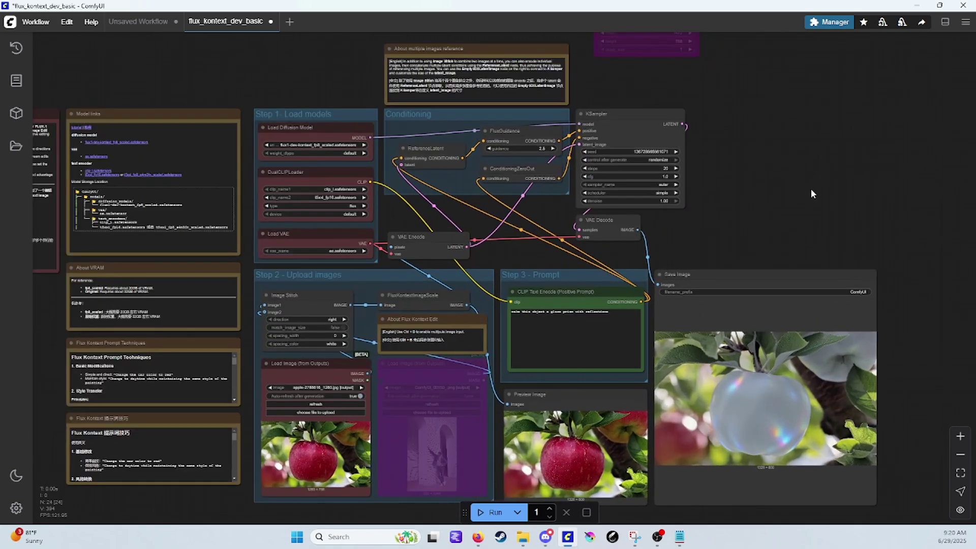
scroll(821, 194, "down", 3)
scroll(730, 102, "up", 2)
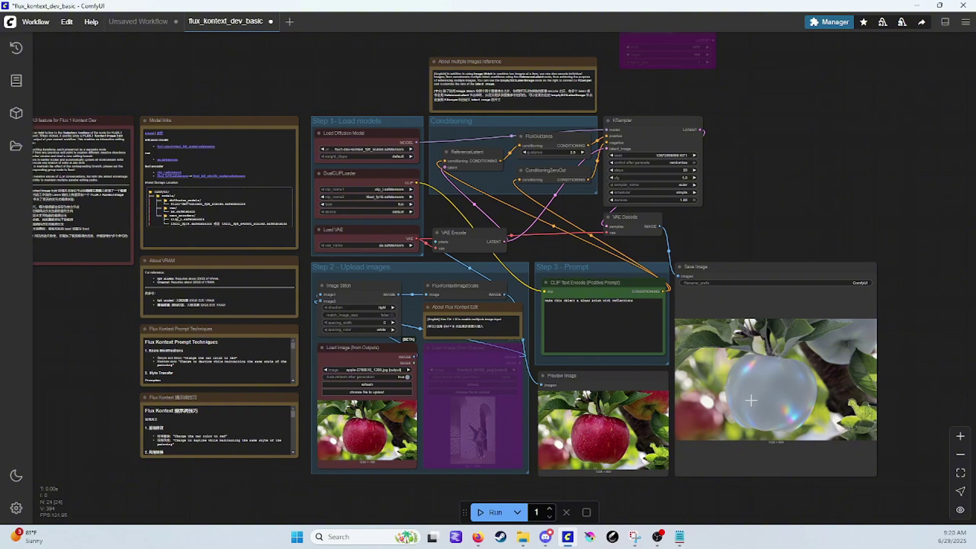
scroll(781, 219, "up", 1)
left_click_drag(781, 219, 801, 186)
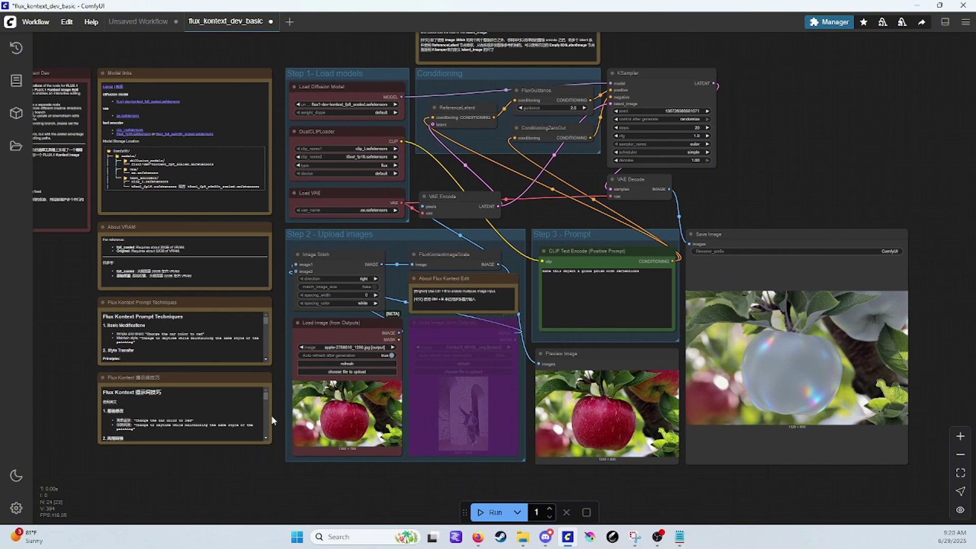